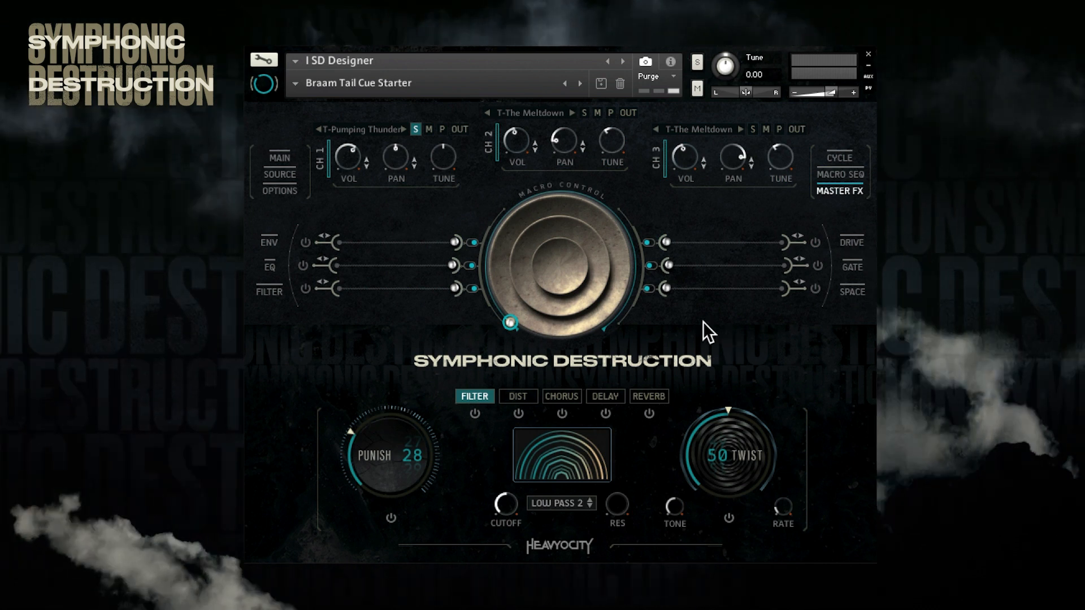
Review the sound sources loaded in channels 1, 2 and 3, and close the source browser
{"action": "left_click", "coordinate": [381, 133]}
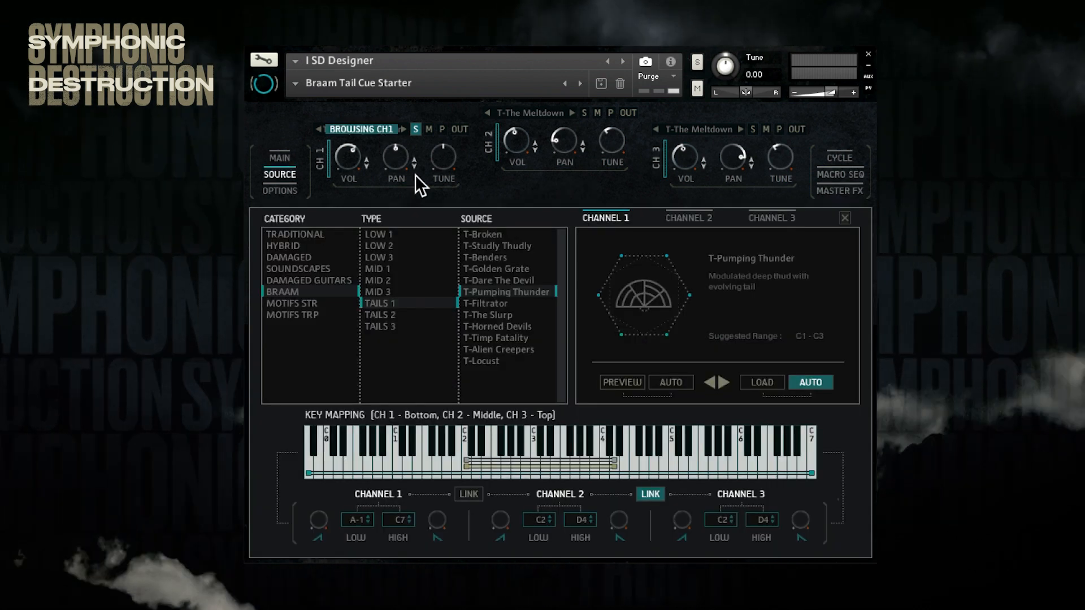
{"action": "left_click", "coordinate": [681, 215]}
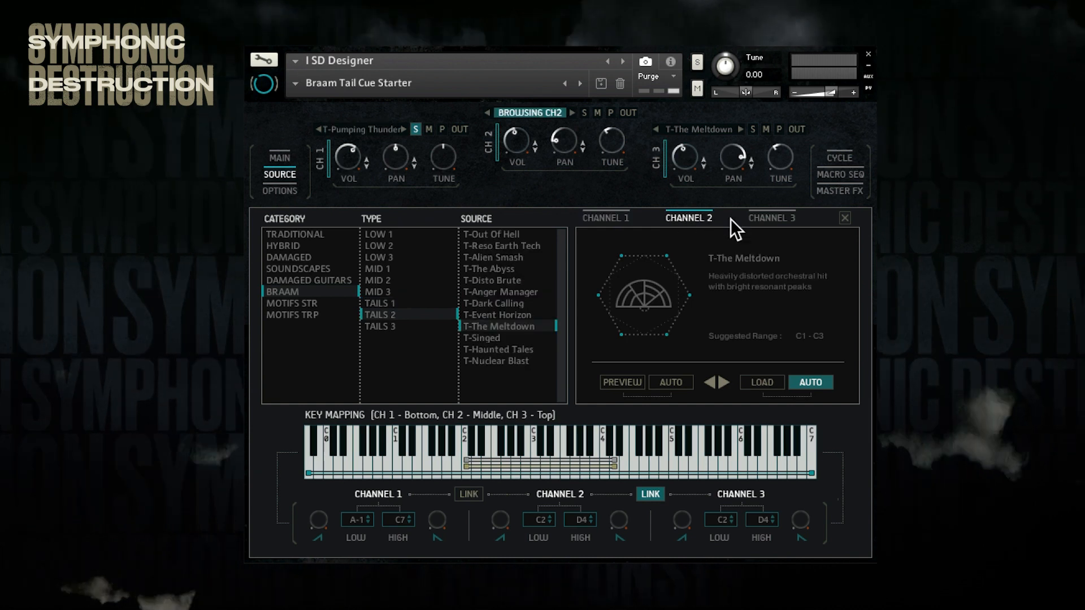
{"action": "left_click", "coordinate": [765, 219]}
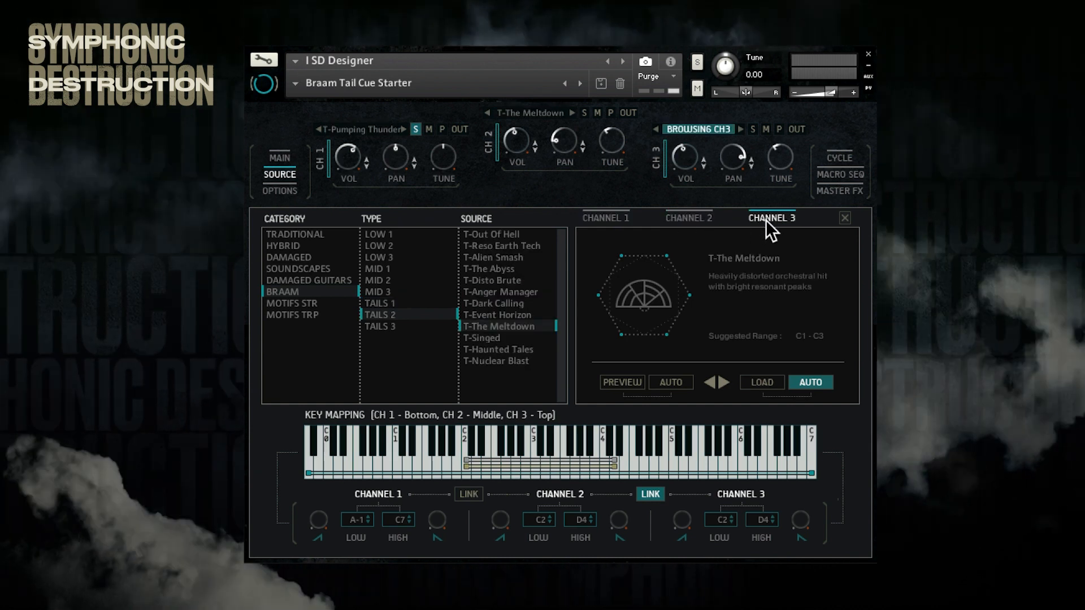
{"action": "left_click", "coordinate": [607, 221]}
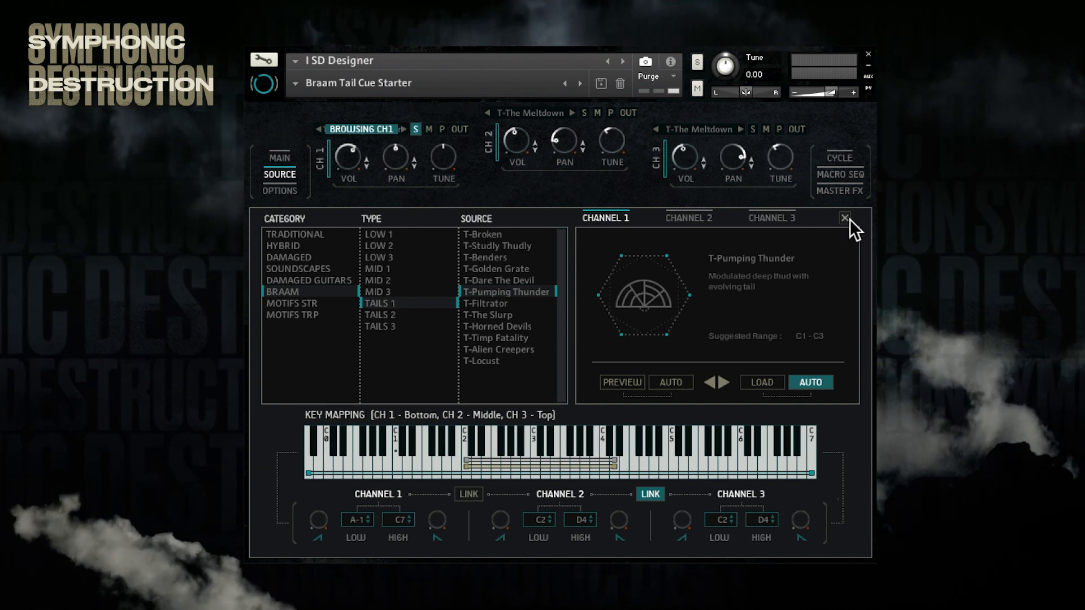
{"action": "left_click", "coordinate": [848, 219]}
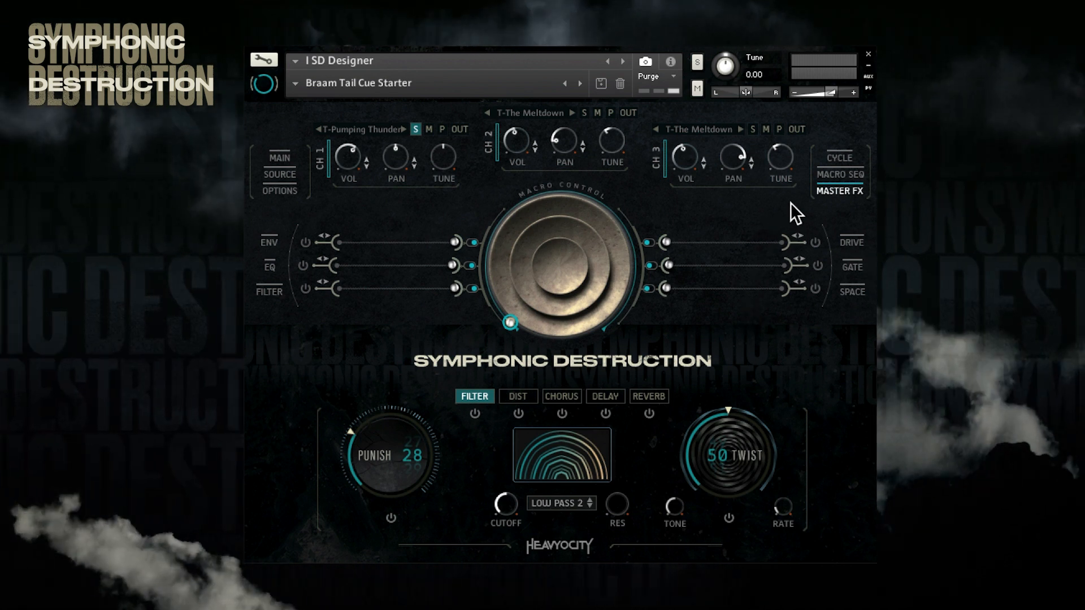
Enable Cycle for channel 1, set its randomization to 27% and move the start point about a fifth into the waveform
{"action": "left_click", "coordinate": [848, 158]}
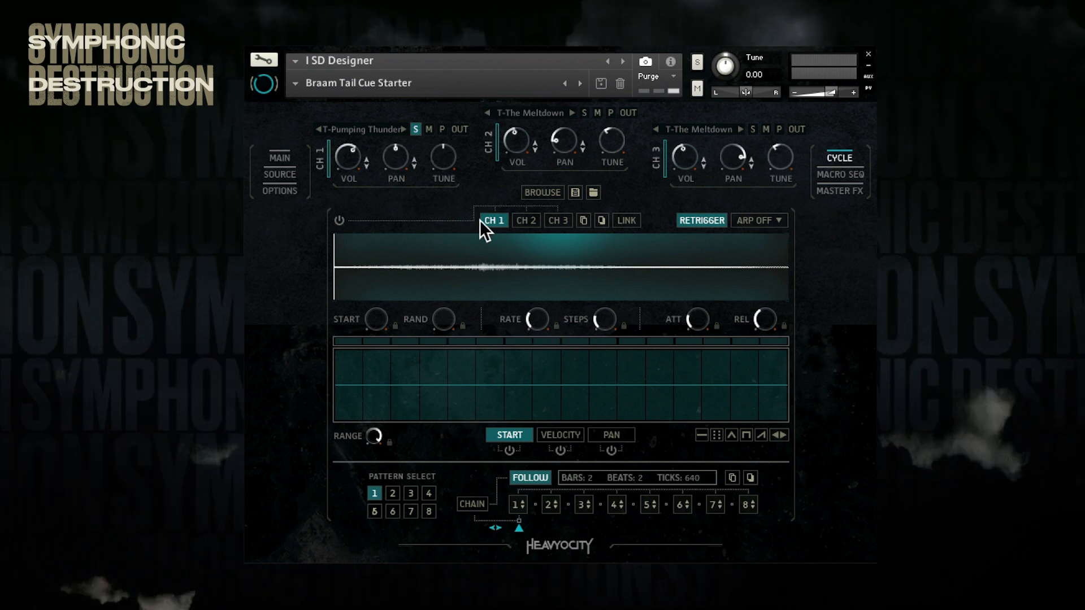
{"action": "left_click", "coordinate": [340, 221]}
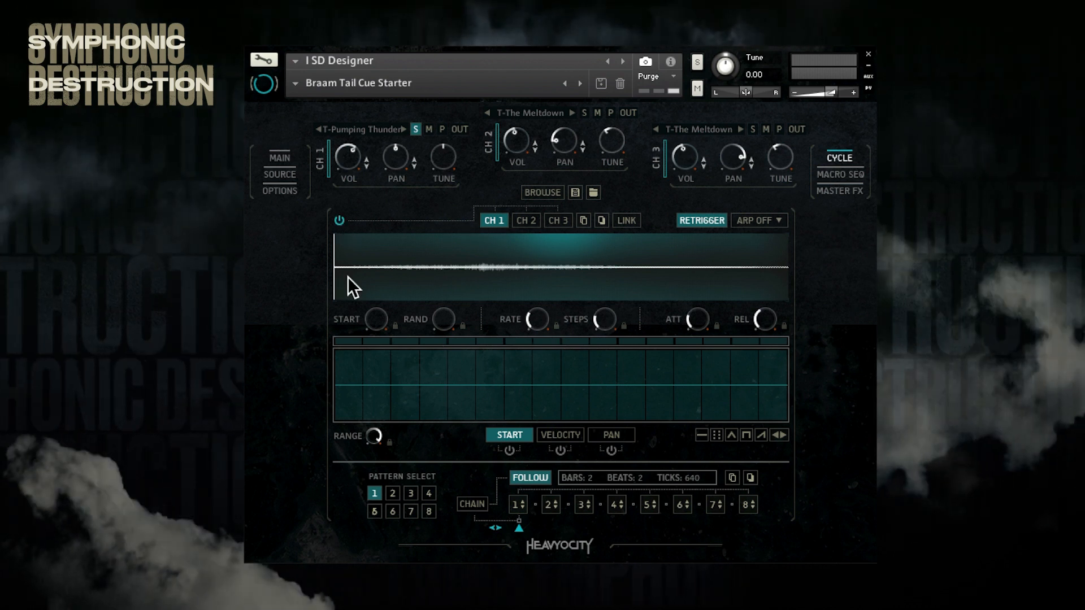
{"action": "left_click_drag", "start_coordinate": [381, 325], "coordinate": [382, 311]}
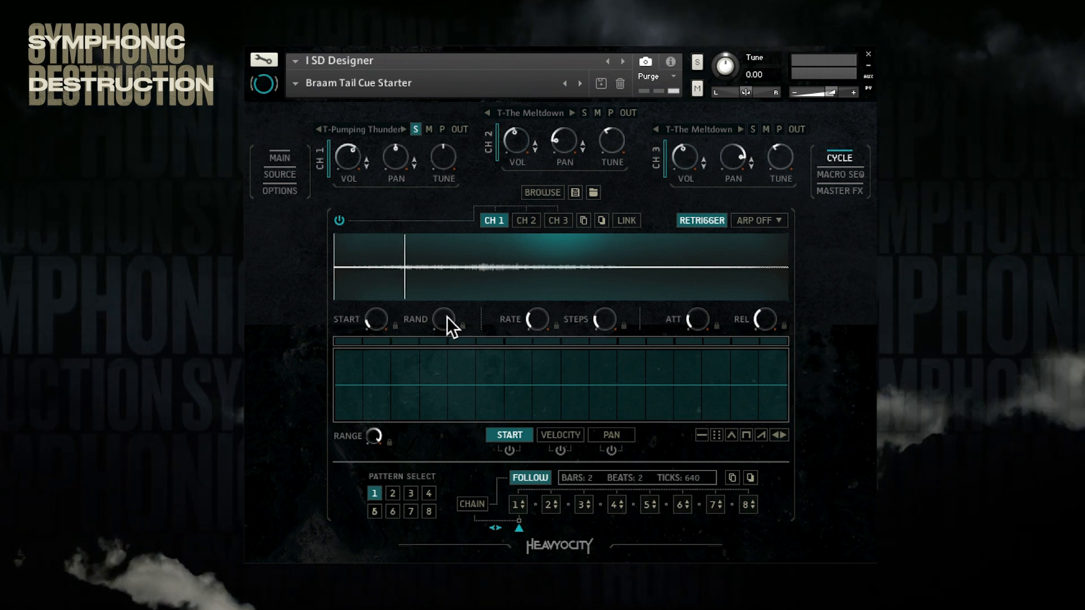
{"action": "left_click_drag", "start_coordinate": [446, 316], "coordinate": [448, 303]}
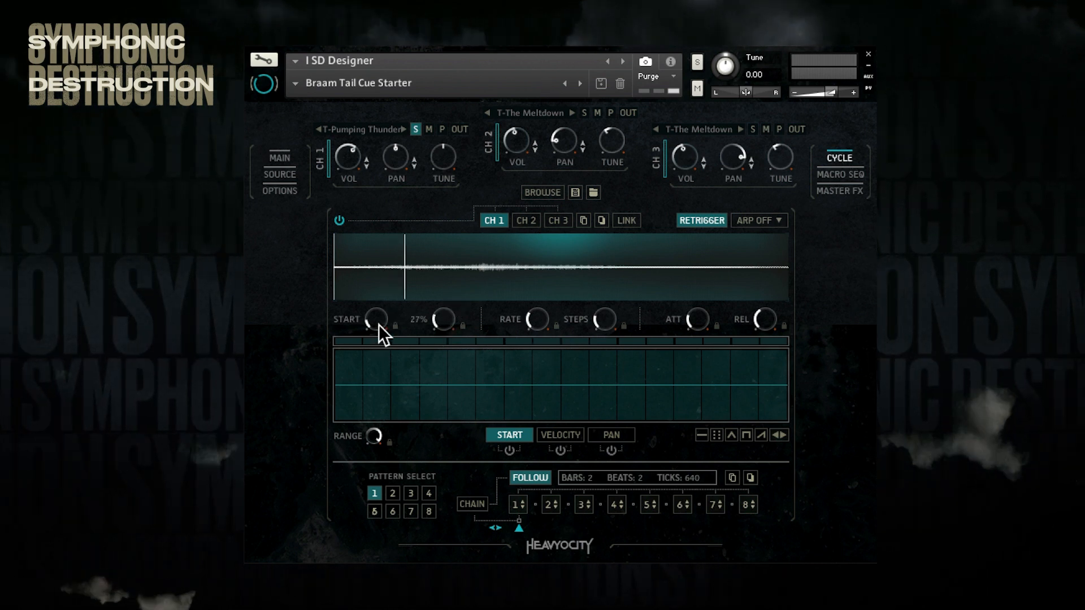
{"action": "left_click_drag", "start_coordinate": [379, 325], "coordinate": [379, 321]}
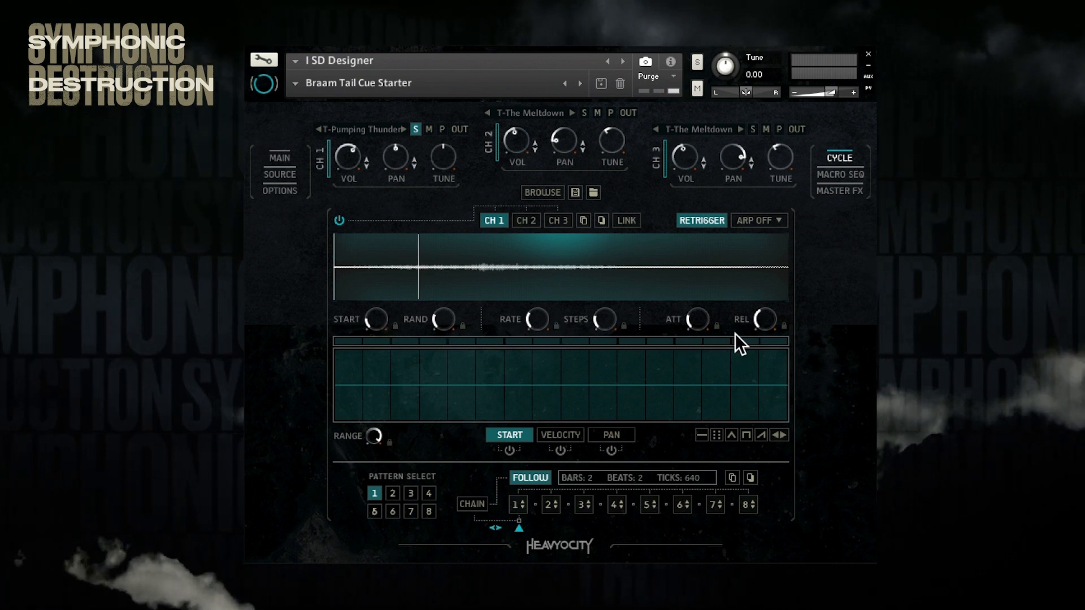
Set channel 1's Cycle release to 100, raise its attack and slow the rate to 1/2
{"action": "left_click_drag", "start_coordinate": [778, 325], "coordinate": [779, 317]}
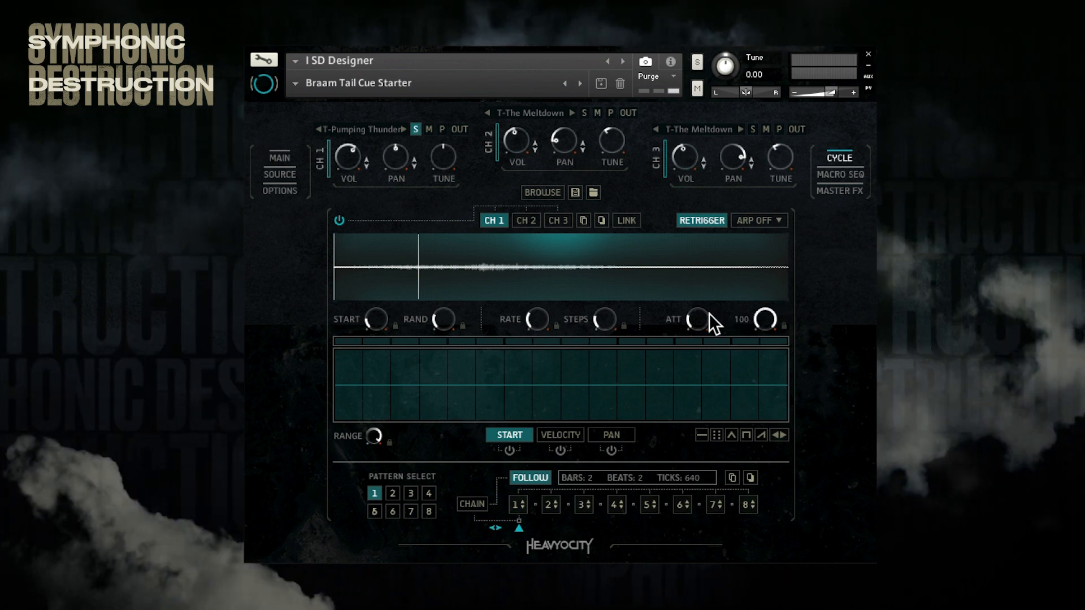
{"action": "mouse_move", "coordinate": [703, 321]}
{"action": "left_mouse_down"}
{"action": "mouse_move", "coordinate": [712, 293]}
{"action": "mouse_move", "coordinate": [704, 317]}
{"action": "left_mouse_up"}
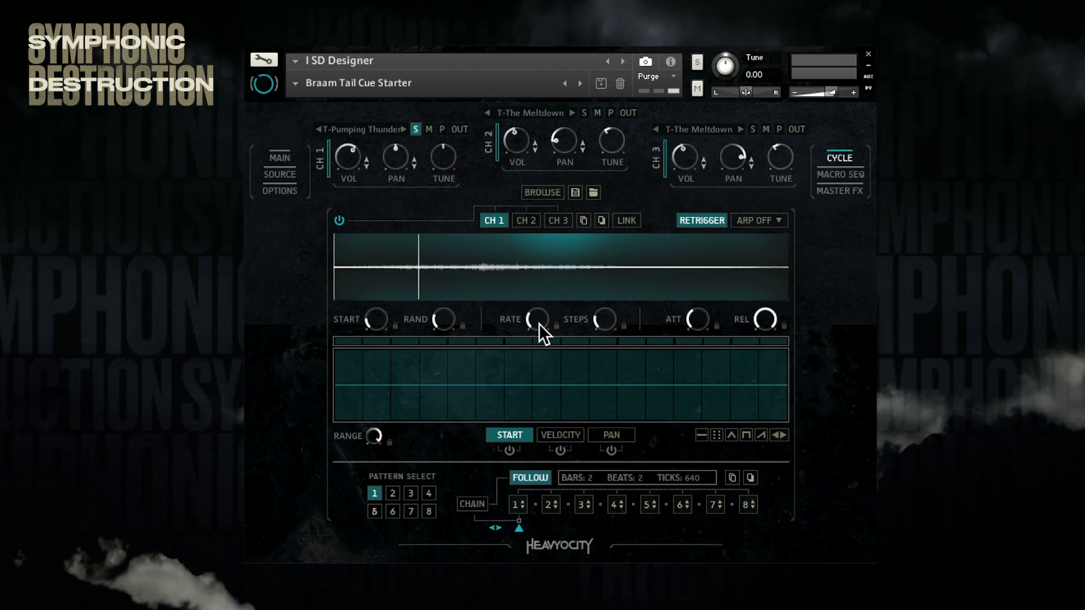
{"action": "left_click_drag", "start_coordinate": [538, 326], "coordinate": [540, 344]}
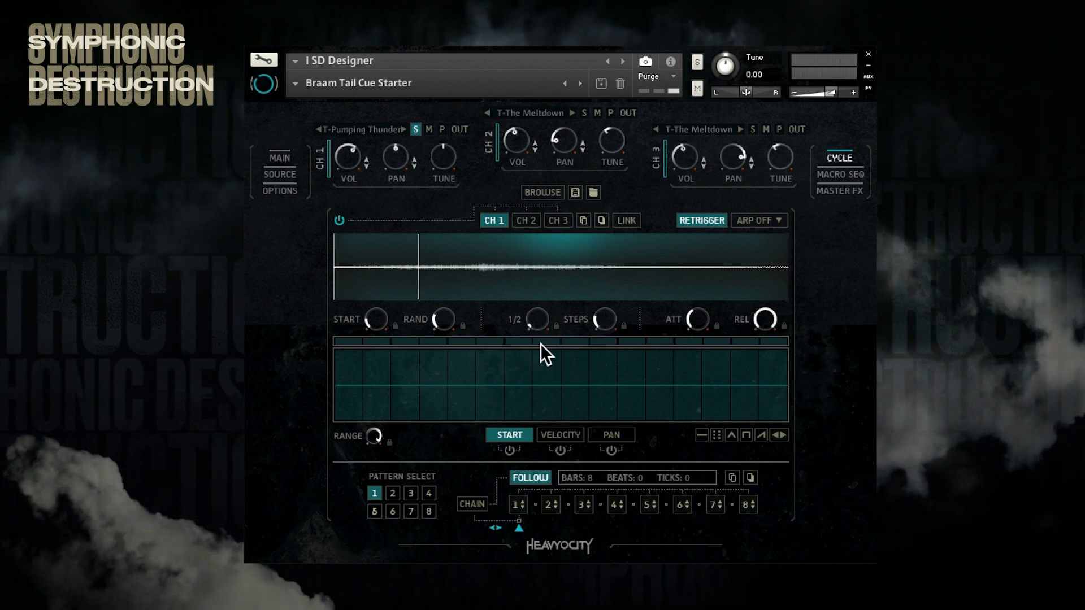
{"action": "mouse_move", "coordinate": [708, 324]}
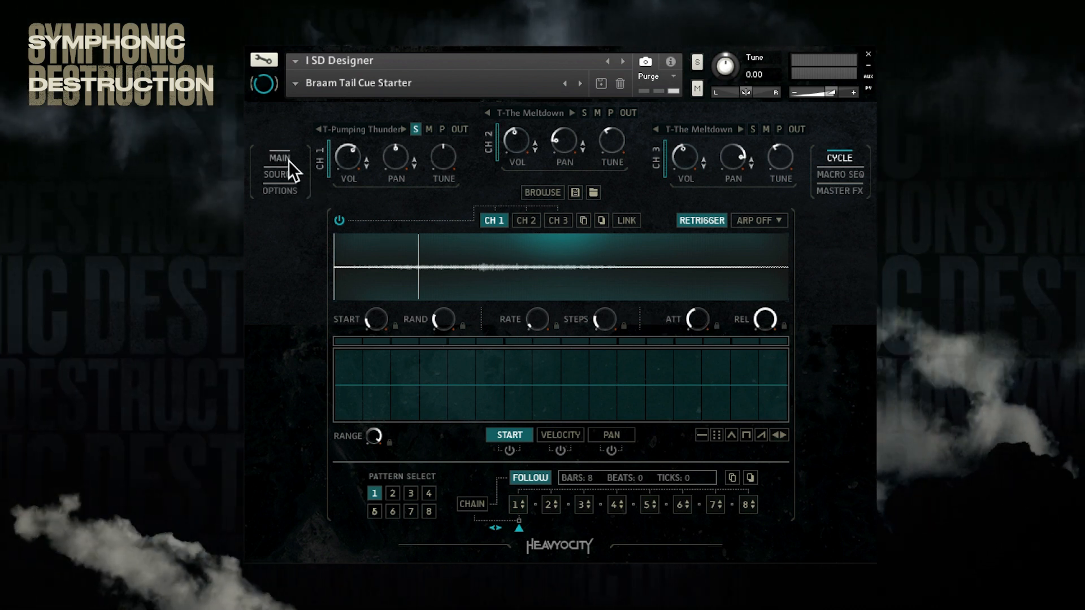
Turn on the Space delay for channel 1 and raise its amount to at least 3.9 dB
{"action": "left_click", "coordinate": [287, 160]}
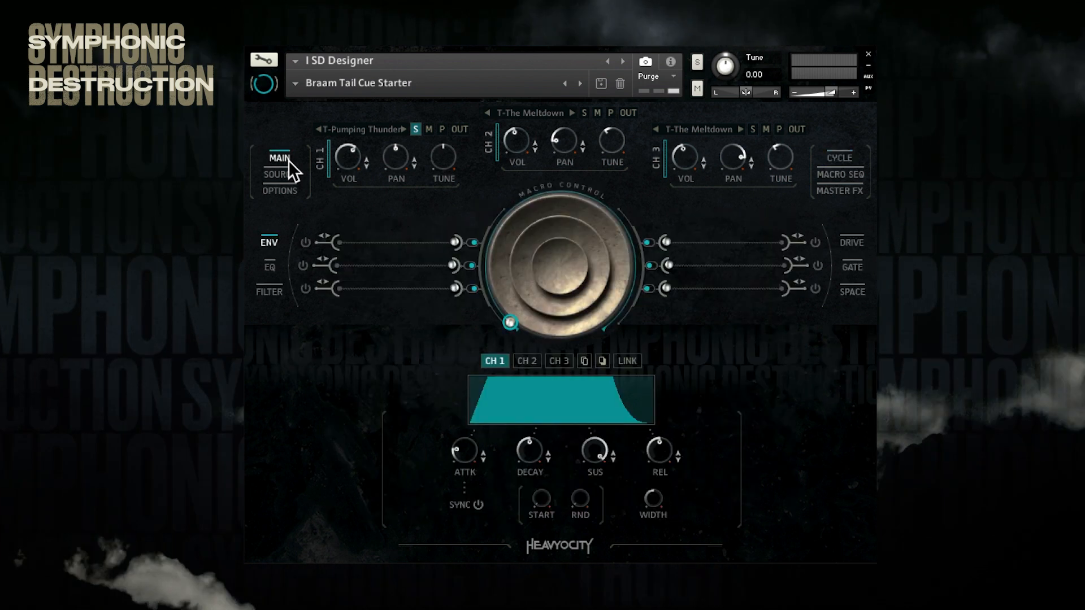
{"action": "left_click", "coordinate": [859, 295]}
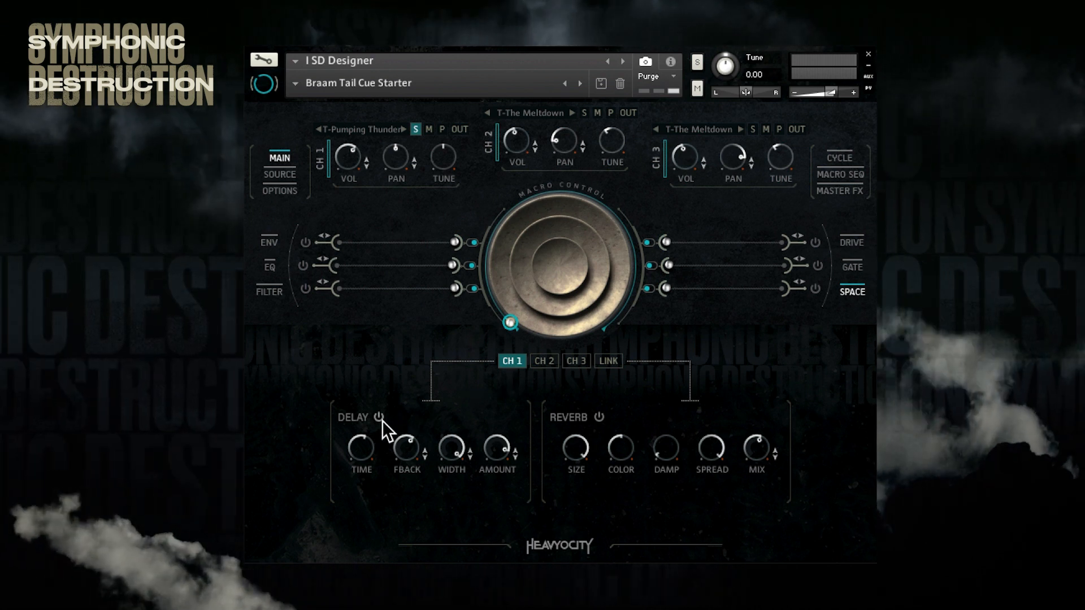
{"action": "left_click", "coordinate": [497, 448]}
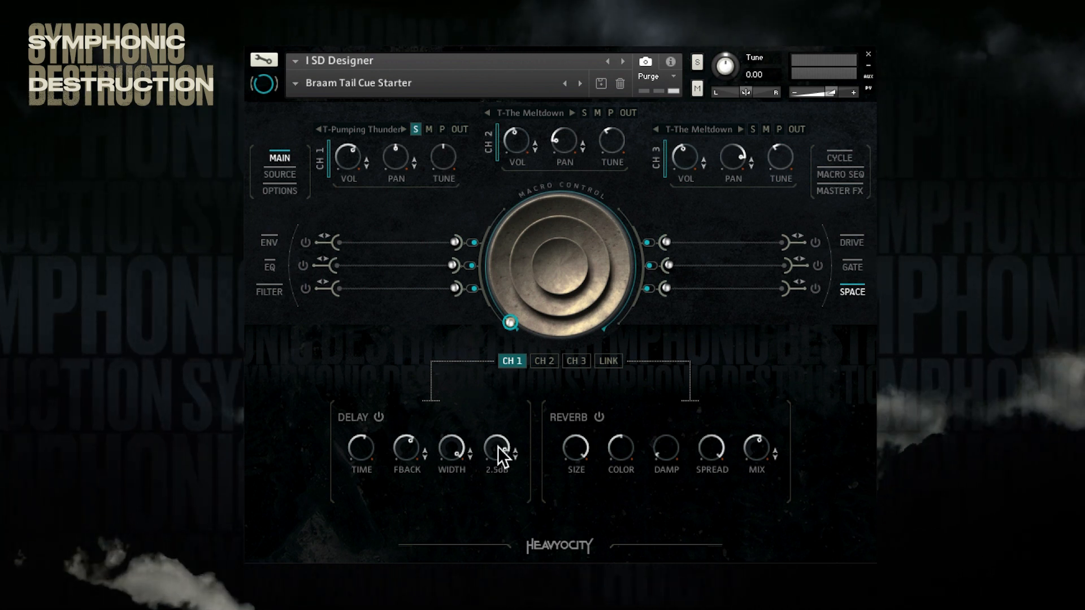
{"action": "left_click", "coordinate": [362, 448]}
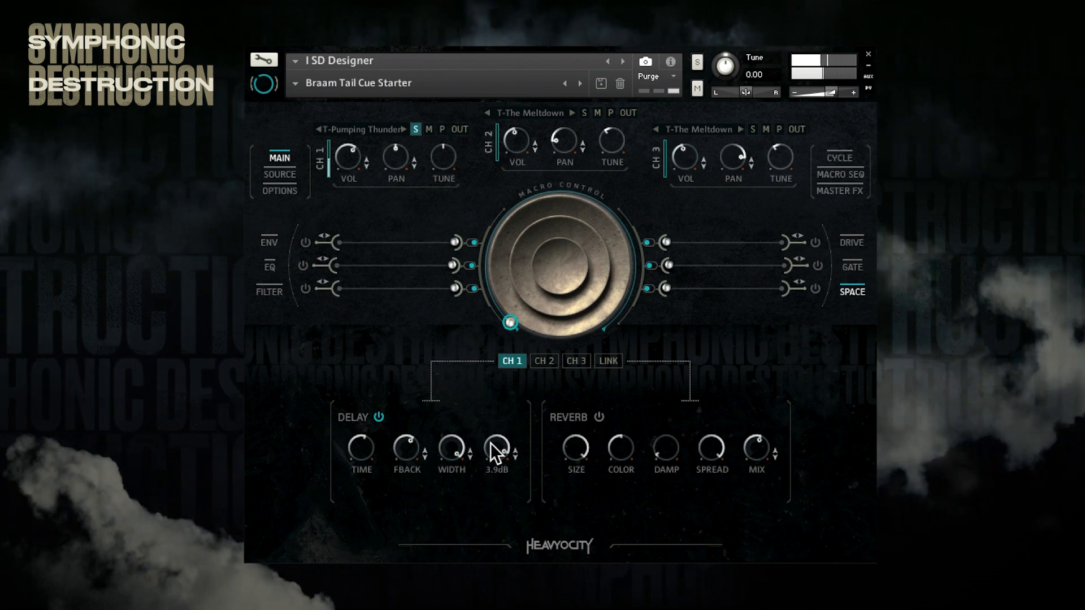
{"action": "left_click_drag", "start_coordinate": [491, 440], "coordinate": [491, 435]}
Set the attack of channel 1's Cycle to 40
{"action": "left_click", "coordinate": [841, 157]}
{"action": "mouse_move", "coordinate": [699, 320]}
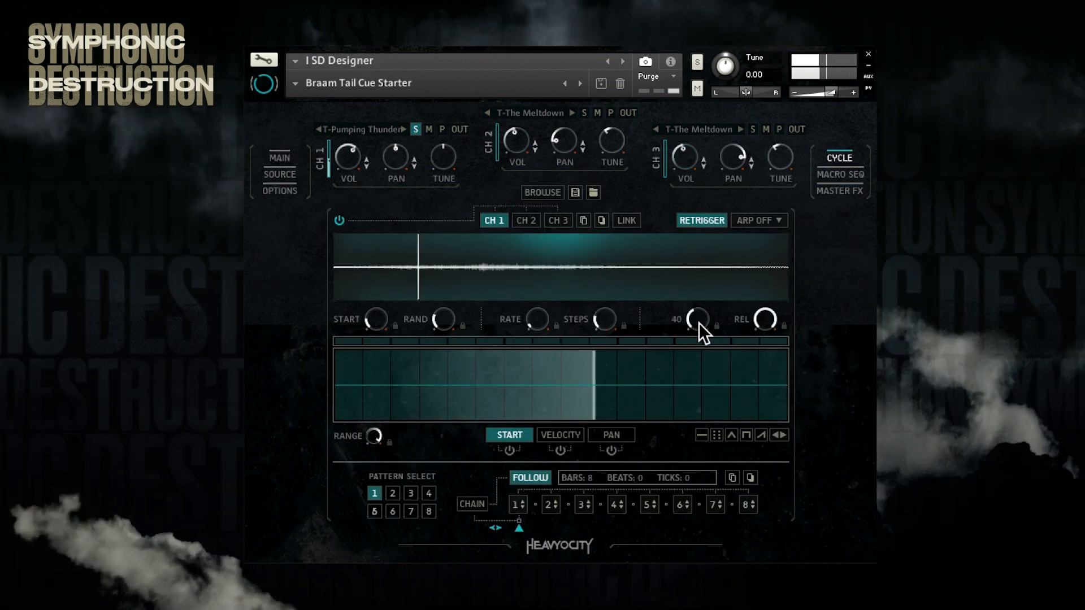
{"action": "left_click", "coordinate": [278, 191]}
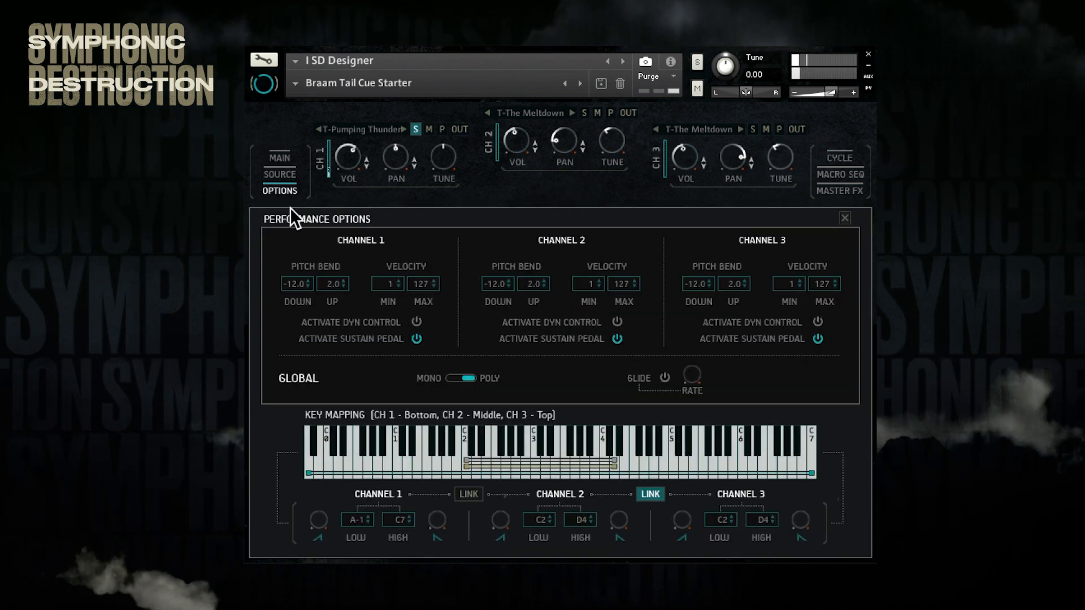
{"action": "left_click", "coordinate": [845, 218]}
Turn on the Space reverb for channel 1, set its mix to about 60% and lower its color
{"action": "left_click", "coordinate": [852, 291]}
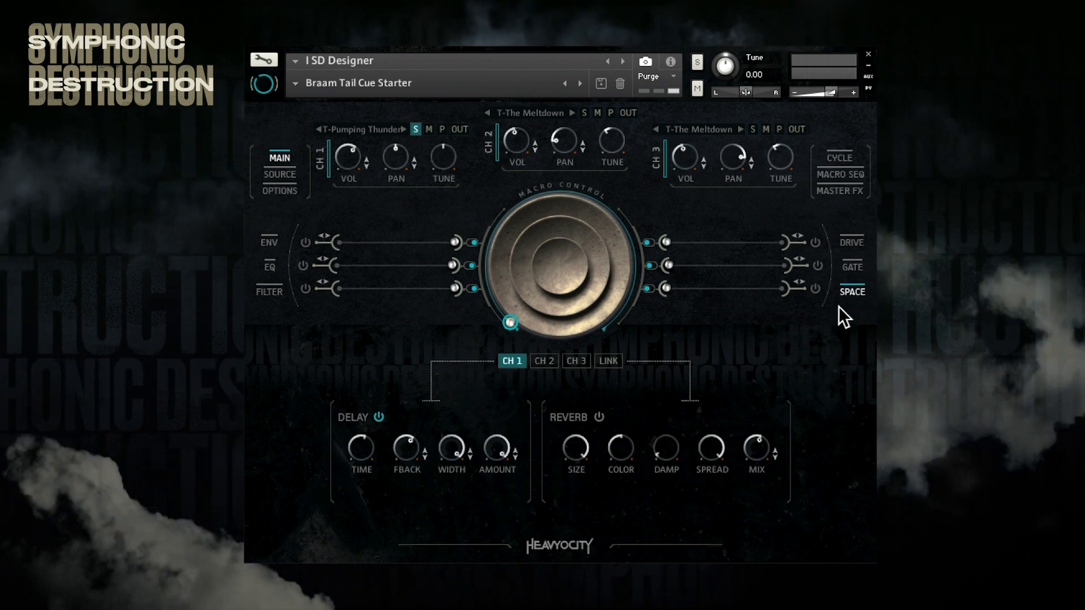
{"action": "left_click", "coordinate": [585, 447]}
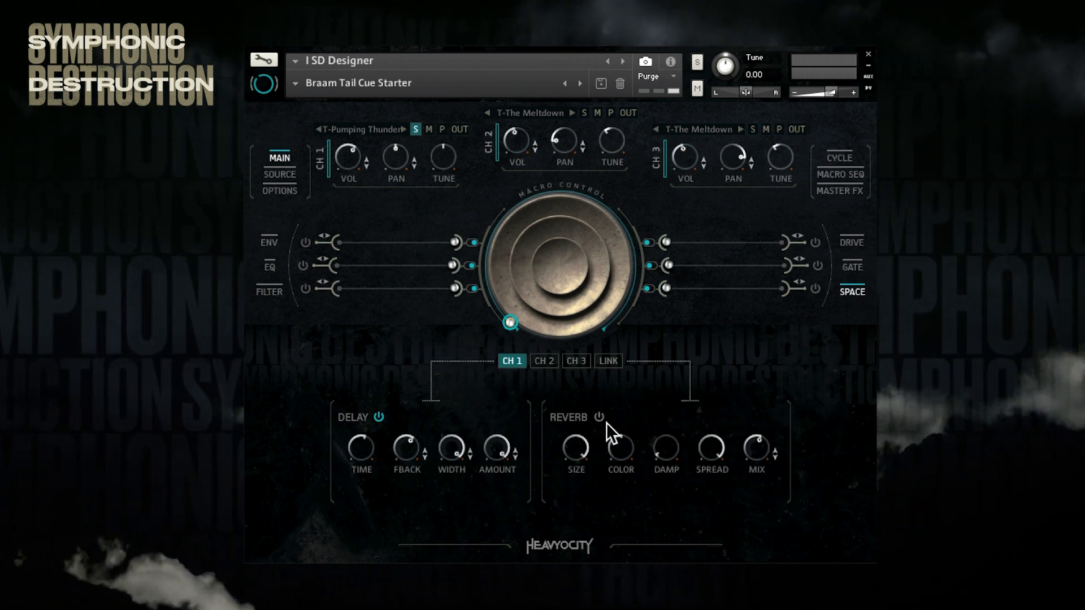
{"action": "left_click_drag", "start_coordinate": [715, 454], "coordinate": [714, 467]}
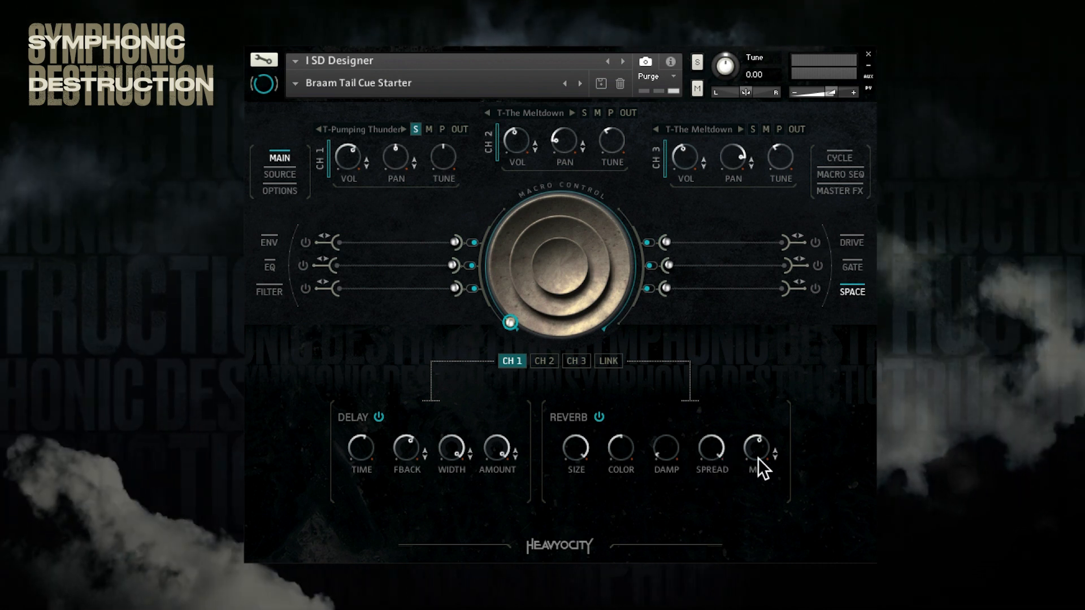
{"action": "left_click_drag", "start_coordinate": [758, 458], "coordinate": [768, 432]}
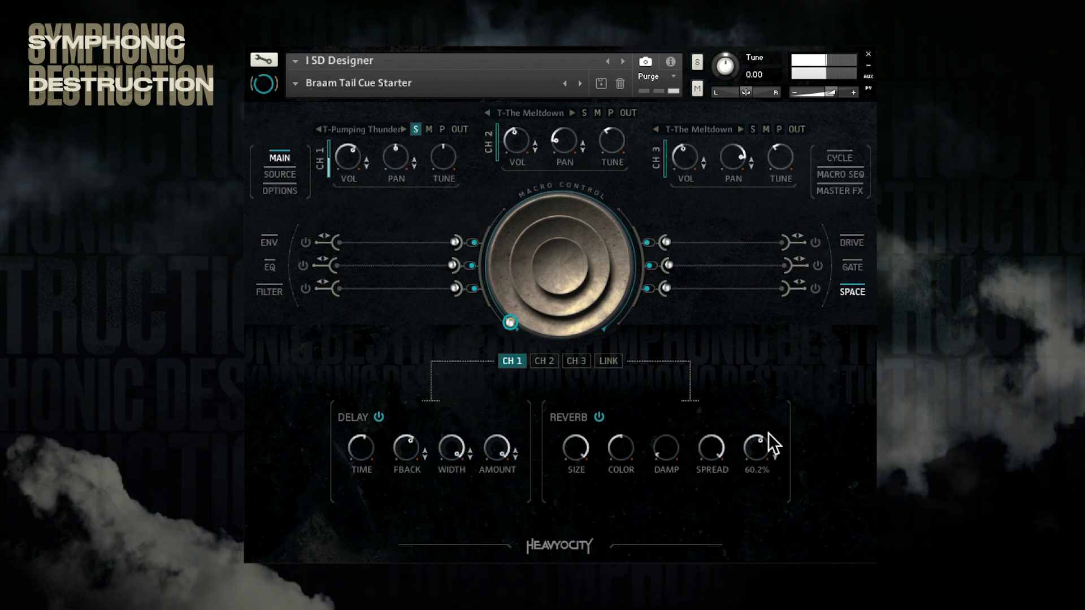
{"action": "left_click_drag", "start_coordinate": [627, 453], "coordinate": [627, 468]}
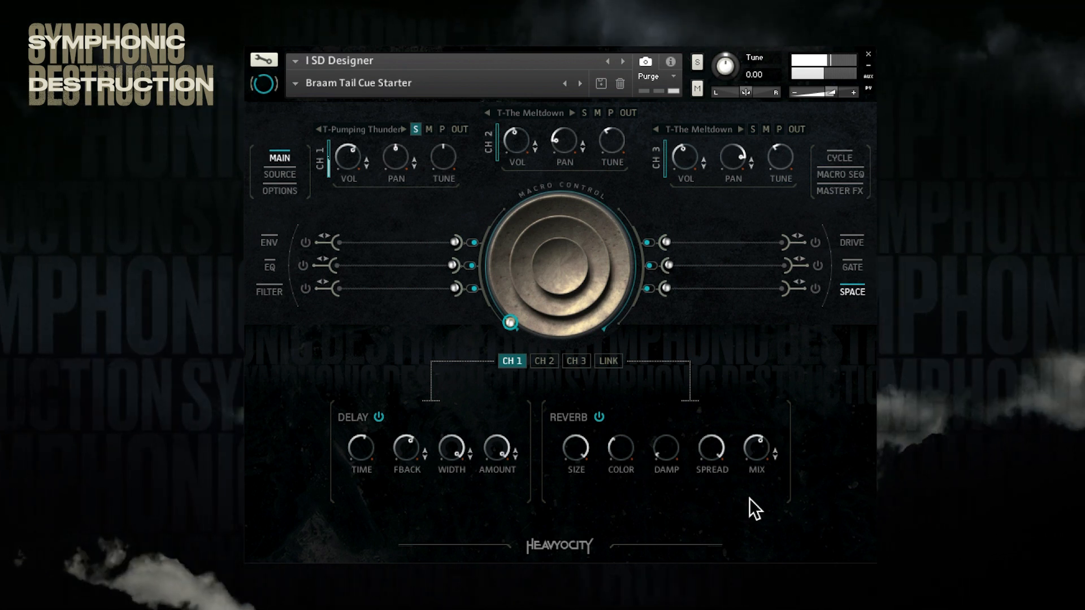
{"action": "left_click_drag", "start_coordinate": [760, 453], "coordinate": [760, 452]}
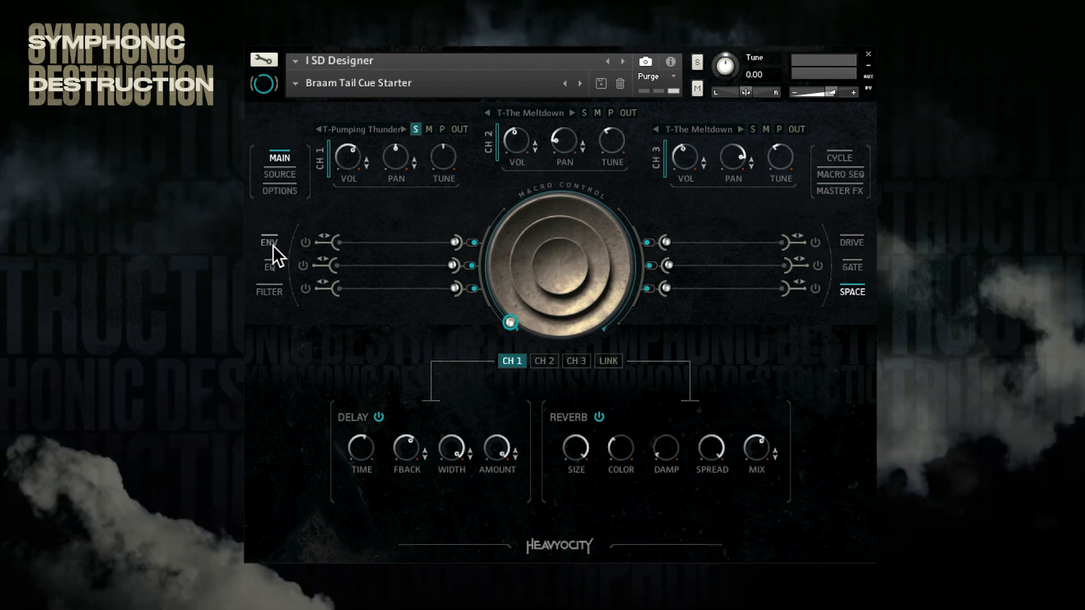
Set channel 1's envelope attack to 1.3 s and release to 5.13 s, and lower the channel's tuning
{"action": "left_click", "coordinate": [274, 245]}
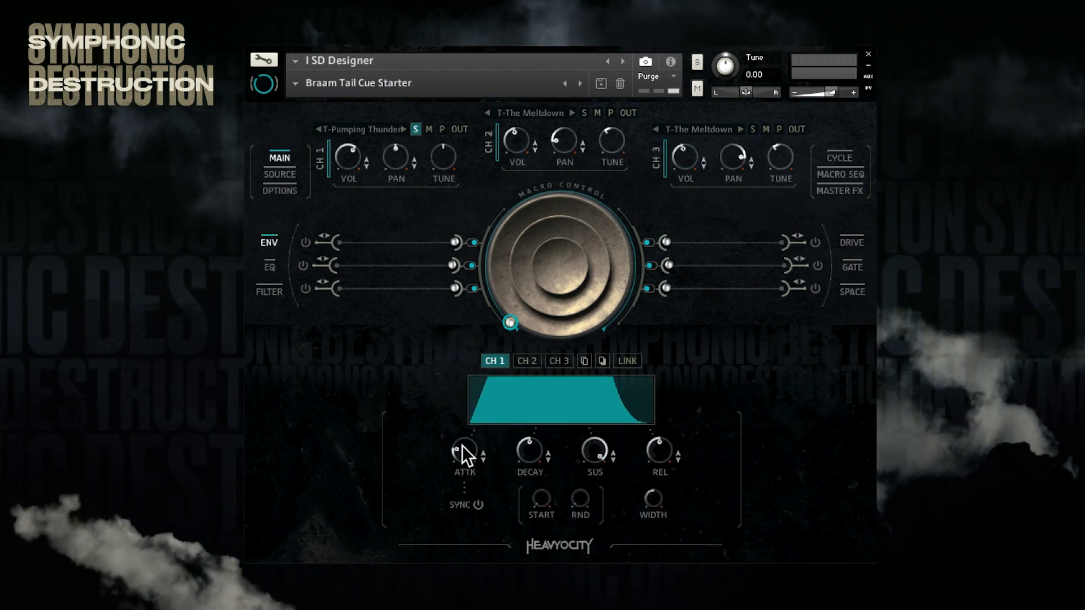
{"action": "left_click_drag", "start_coordinate": [470, 450], "coordinate": [491, 401]}
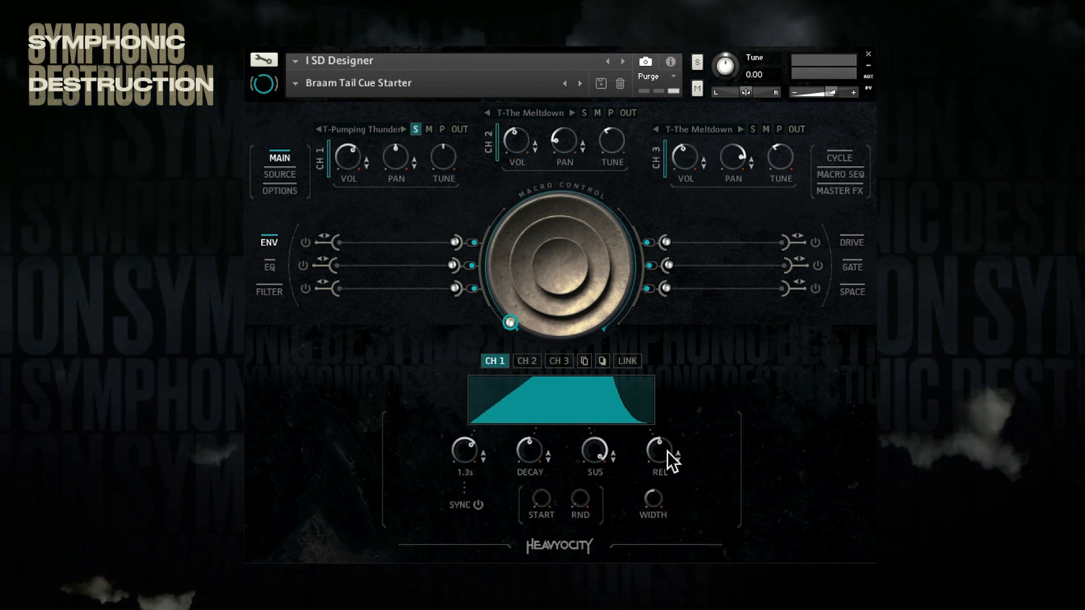
{"action": "left_click_drag", "start_coordinate": [678, 433], "coordinate": [678, 431]}
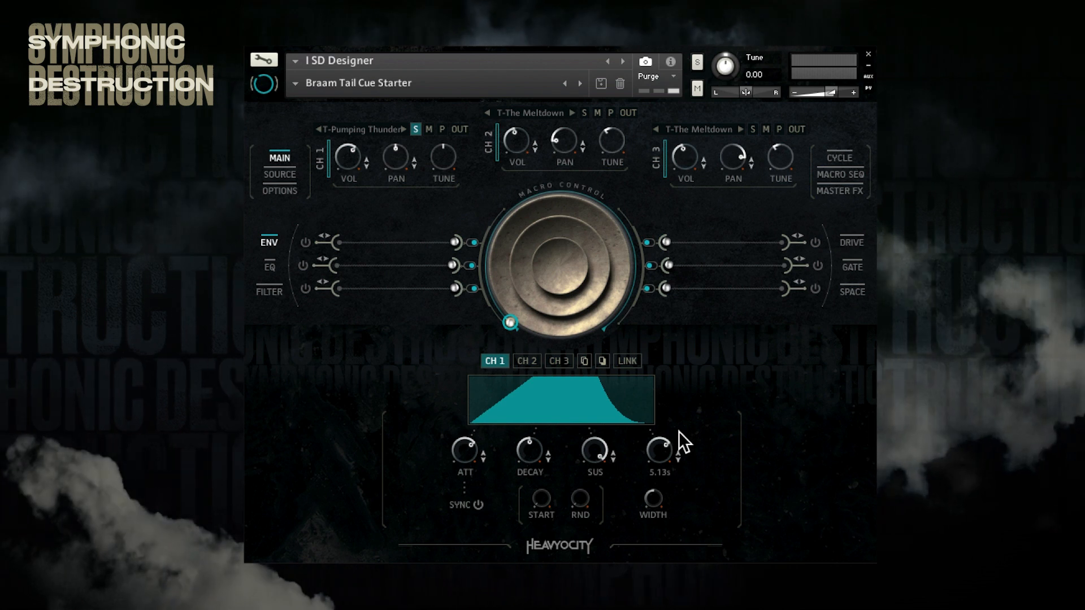
{"action": "left_click_drag", "start_coordinate": [450, 161], "coordinate": [461, 174]}
Audition the T-Horned Devils and T-Locust braam tails as alternative sources for channel 1
{"action": "left_click", "coordinate": [376, 133]}
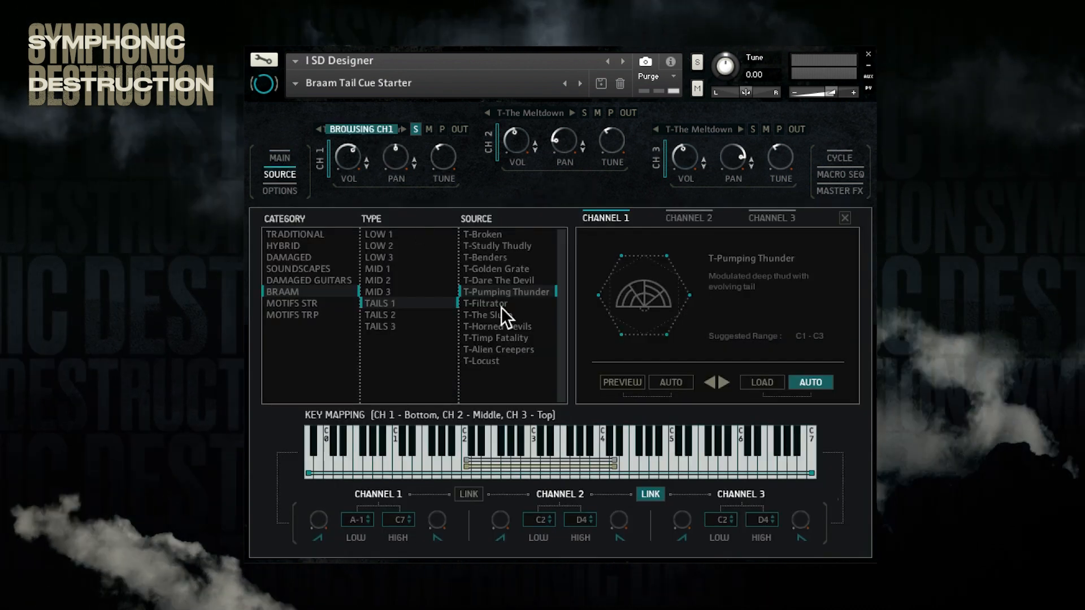
{"action": "left_click", "coordinate": [534, 326]}
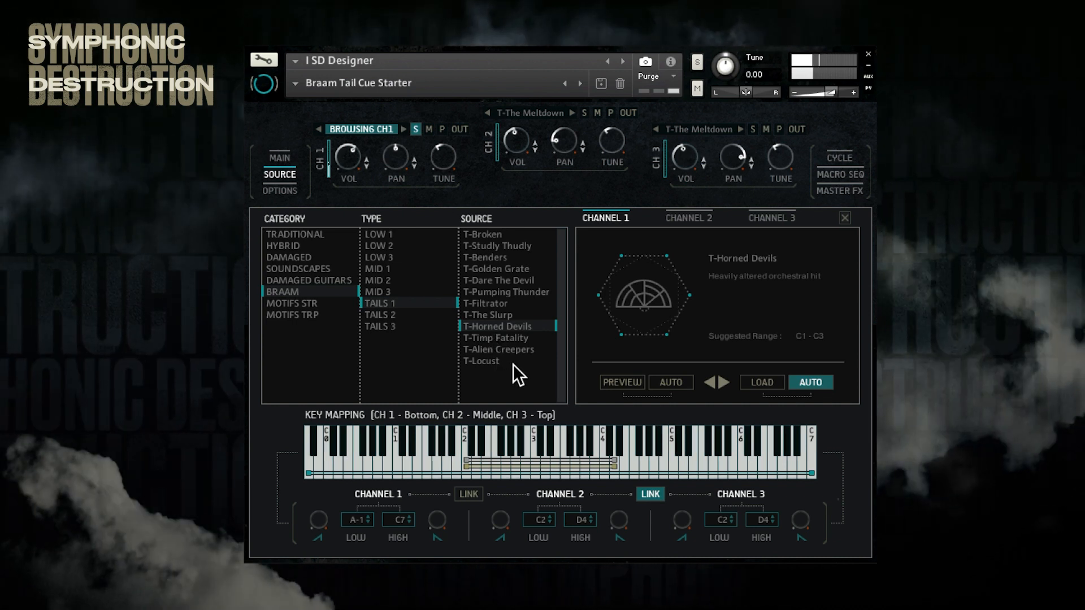
{"action": "left_click", "coordinate": [513, 364]}
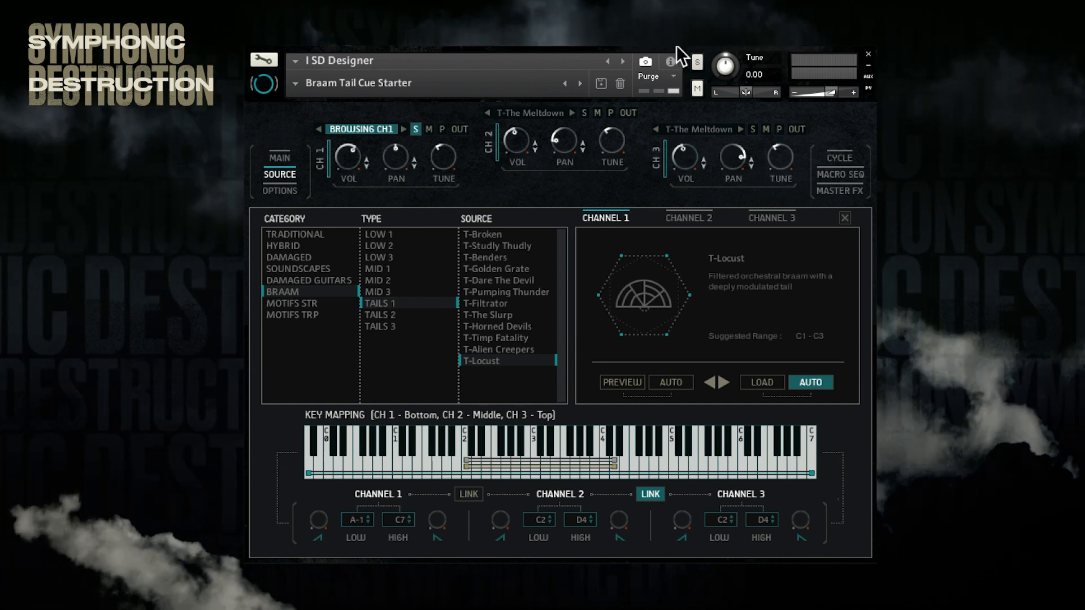
Turn on channel 1's Low Pass 2 filter and activate macro control for the filter
{"action": "left_click", "coordinate": [284, 161]}
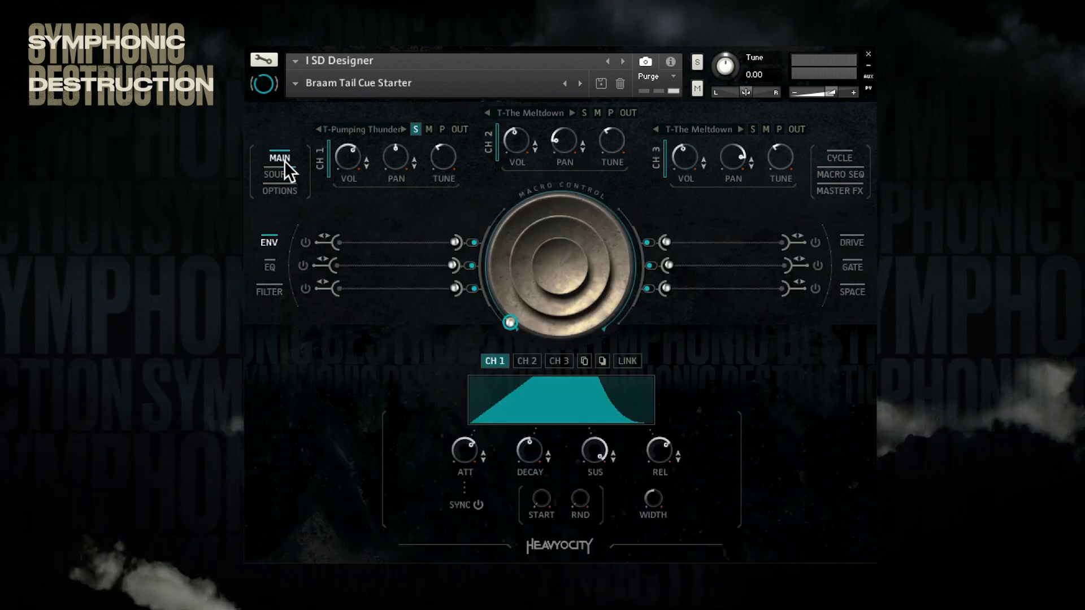
{"action": "left_click", "coordinate": [272, 292]}
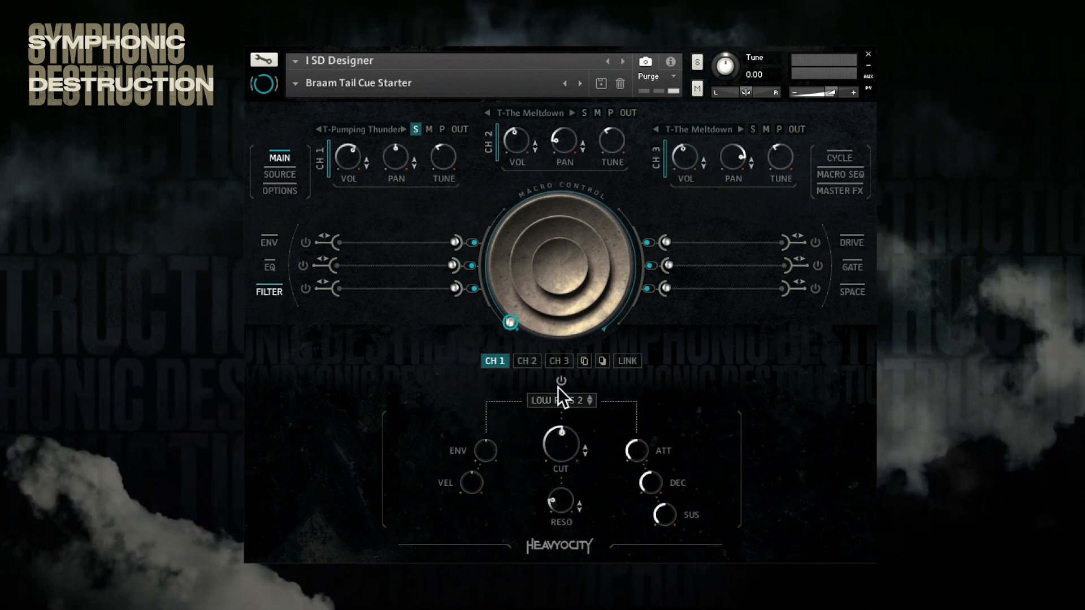
{"action": "left_click", "coordinate": [560, 382]}
{"action": "left_click", "coordinate": [305, 292]}
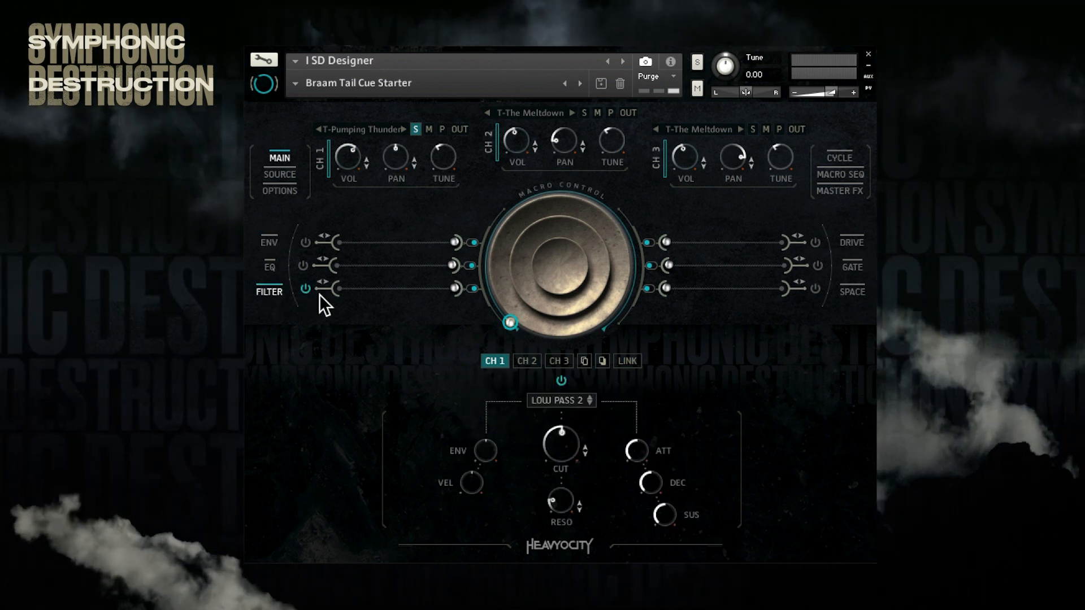
Set an upward macro range for channel 1's filter cutoff and partly raise the macro control to sweep it
{"action": "left_click_drag", "start_coordinate": [586, 449], "coordinate": [601, 421]}
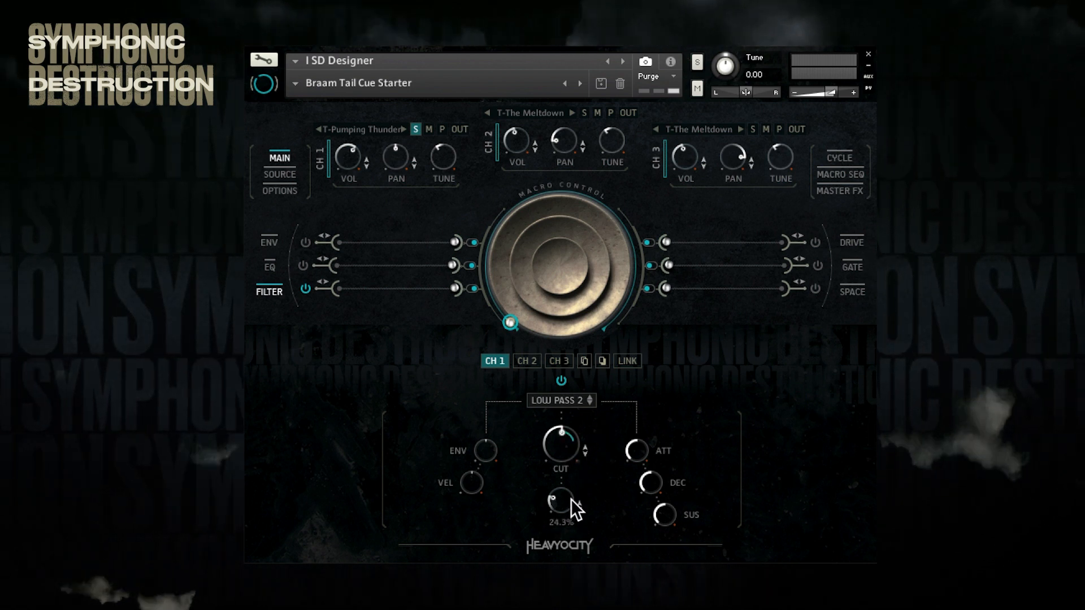
{"action": "left_click_drag", "start_coordinate": [571, 500], "coordinate": [577, 476]}
{"action": "left_click_drag", "start_coordinate": [590, 276], "coordinate": [599, 228]}
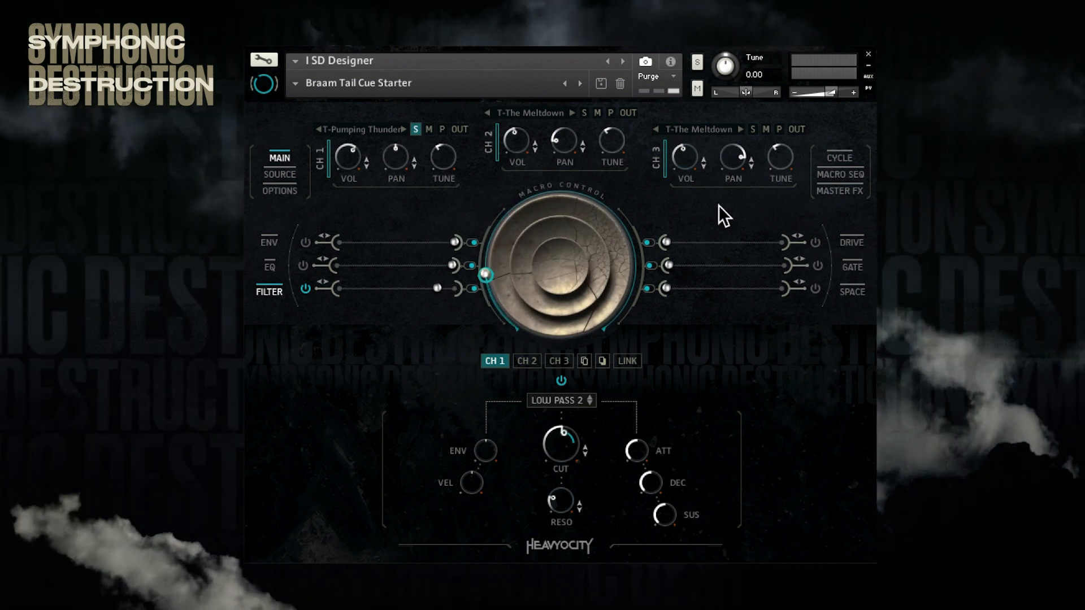
Turn on the macro sequencer with a randomized step pattern and check how it moves channel 1's filter cutoff
{"action": "left_click", "coordinate": [860, 177]}
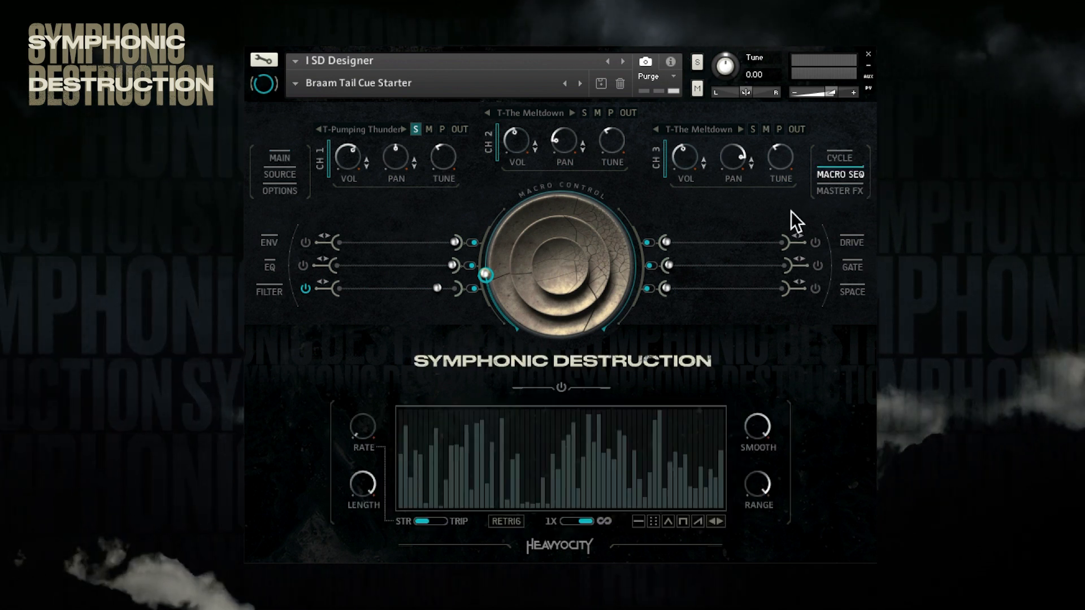
{"action": "left_click", "coordinate": [564, 391]}
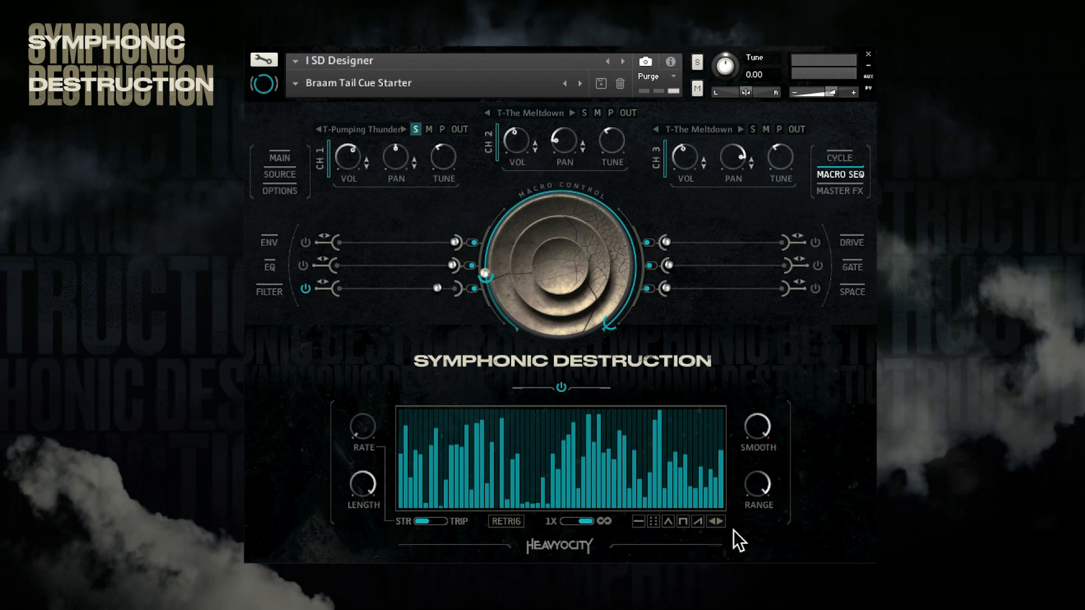
{"action": "left_click", "coordinate": [655, 528]}
{"action": "left_click", "coordinate": [655, 526]}
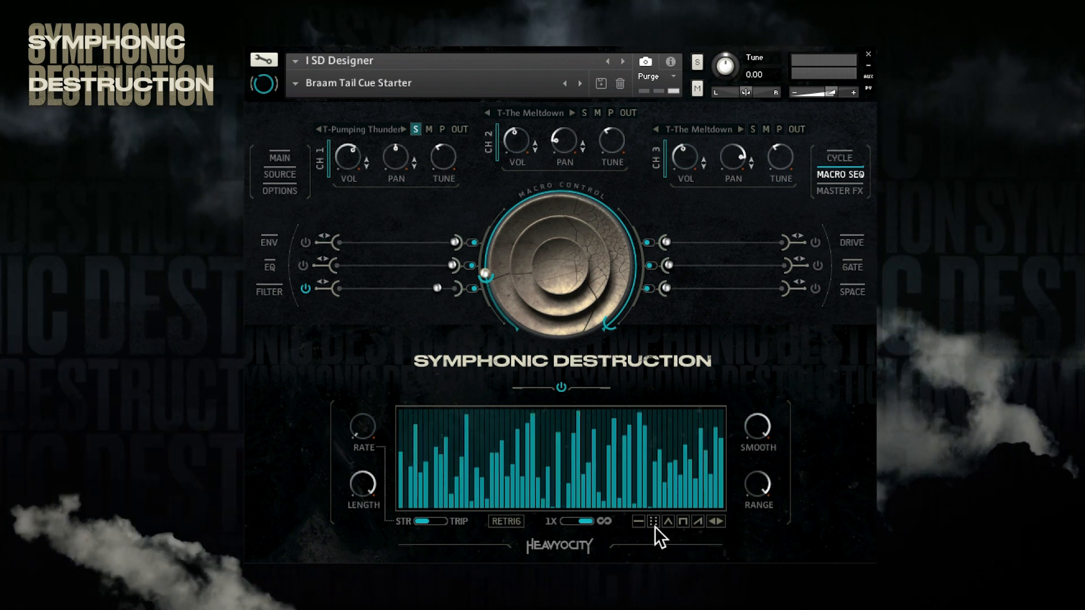
{"action": "left_click", "coordinate": [655, 527]}
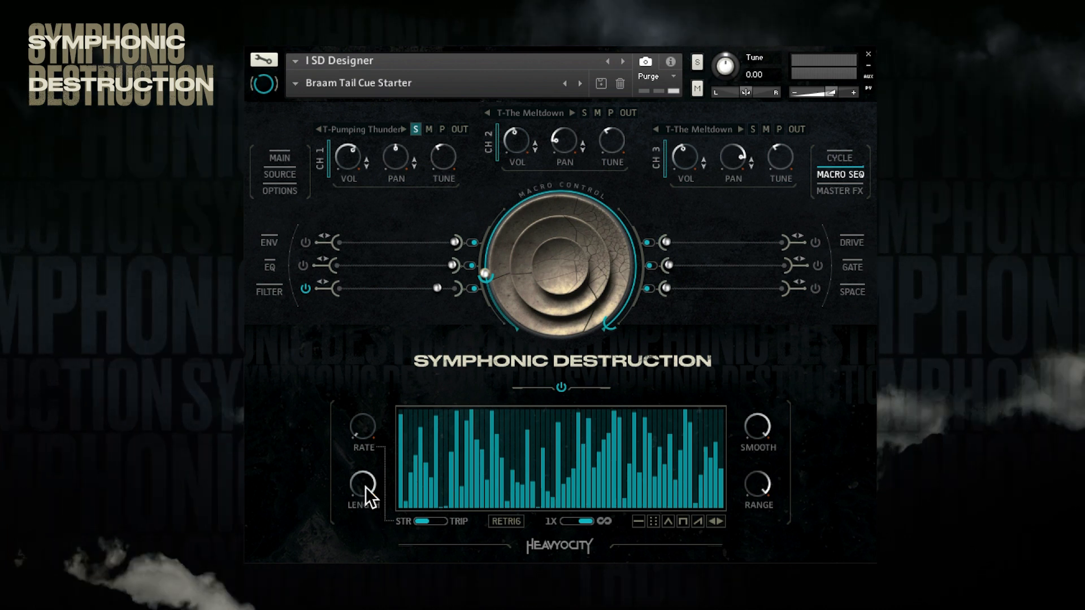
{"action": "mouse_move", "coordinate": [366, 489]}
{"action": "left_mouse_down"}
{"action": "mouse_move", "coordinate": [366, 503]}
{"action": "mouse_move", "coordinate": [367, 484]}
{"action": "left_mouse_up"}
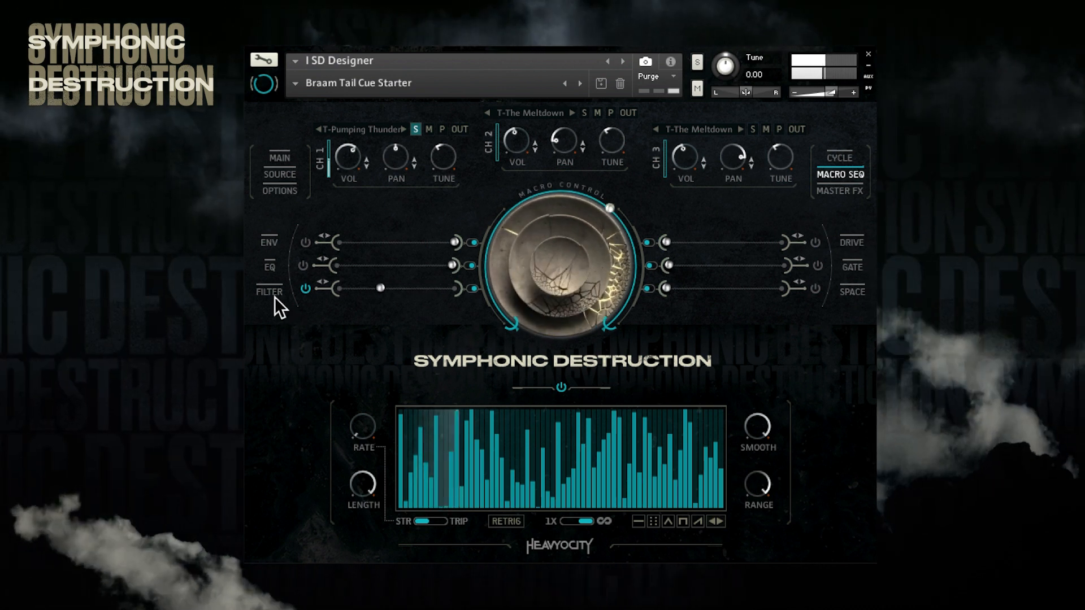
{"action": "left_click", "coordinate": [273, 292]}
{"action": "mouse_move", "coordinate": [564, 501]}
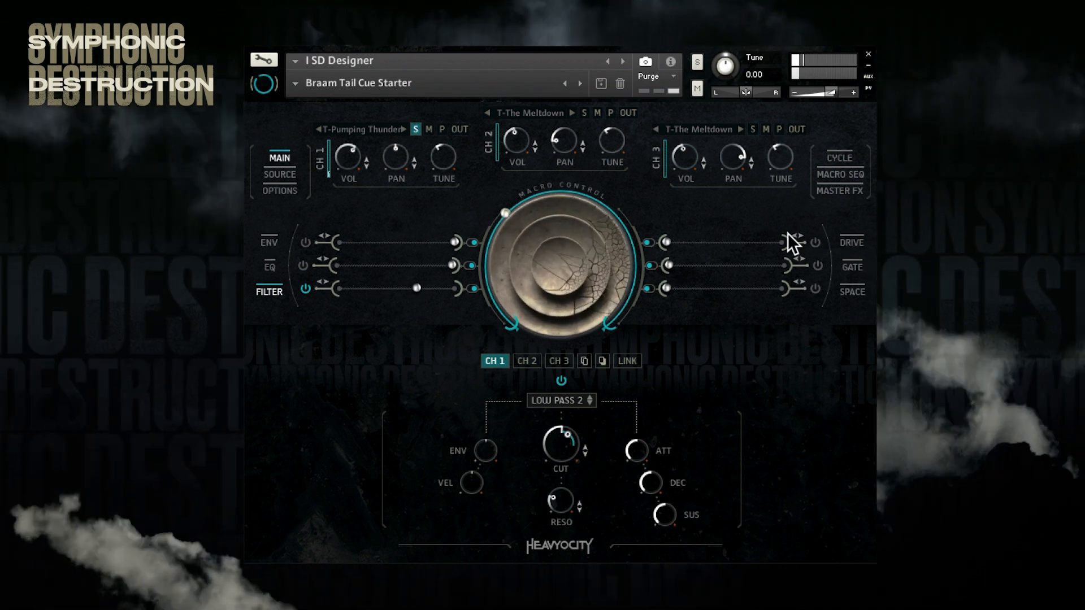
In the master effects, turn on Punish at 29 and Amp distortion with low drive and a tone of about 10.2%
{"action": "left_click", "coordinate": [831, 193]}
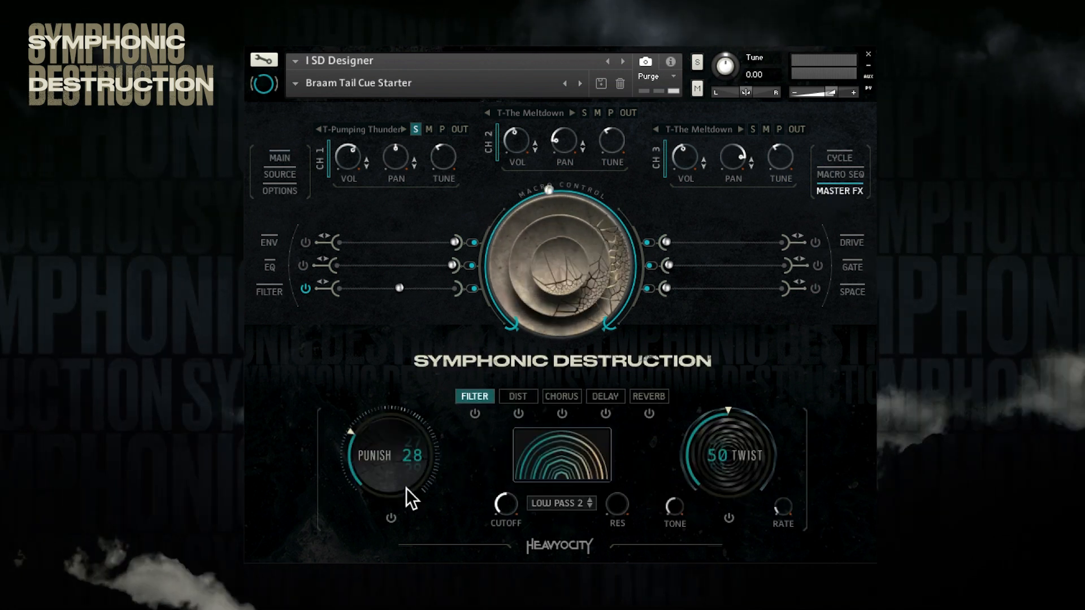
{"action": "left_click", "coordinate": [392, 519]}
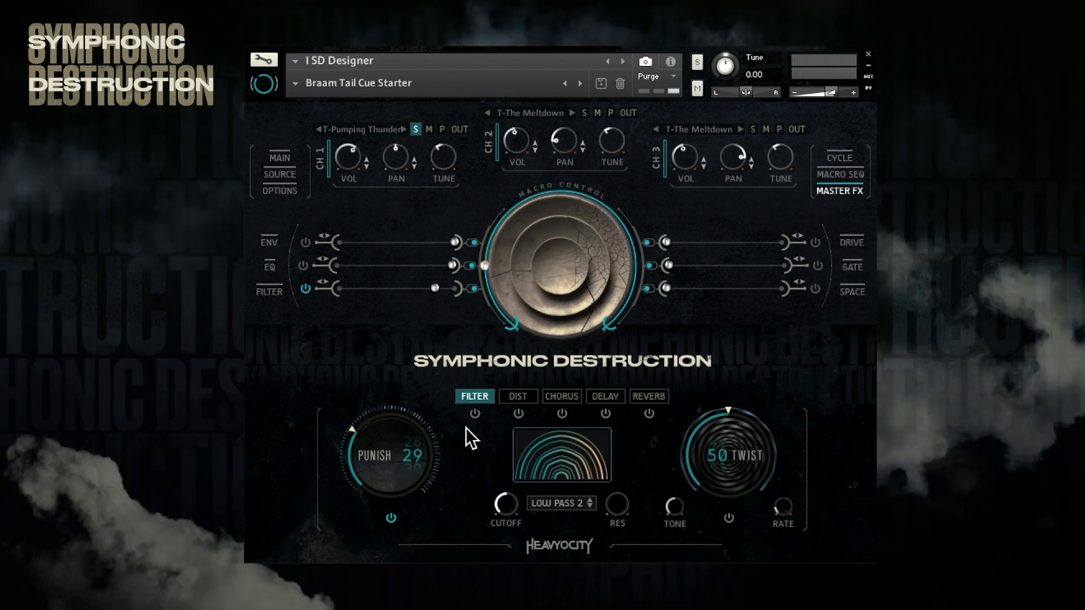
{"action": "left_click", "coordinate": [509, 401]}
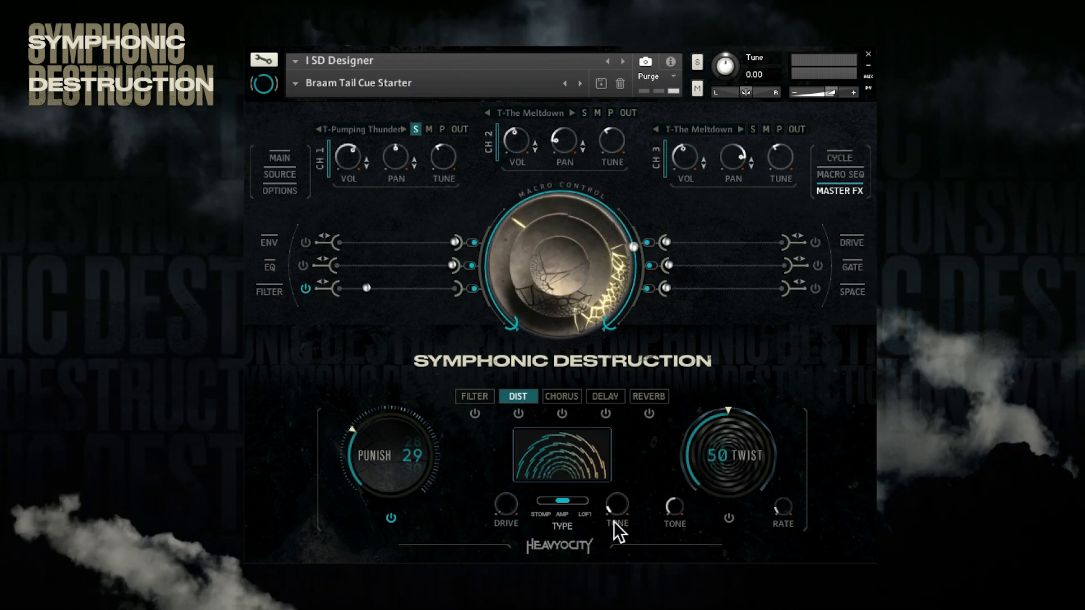
{"action": "left_click_drag", "start_coordinate": [620, 511], "coordinate": [626, 489]}
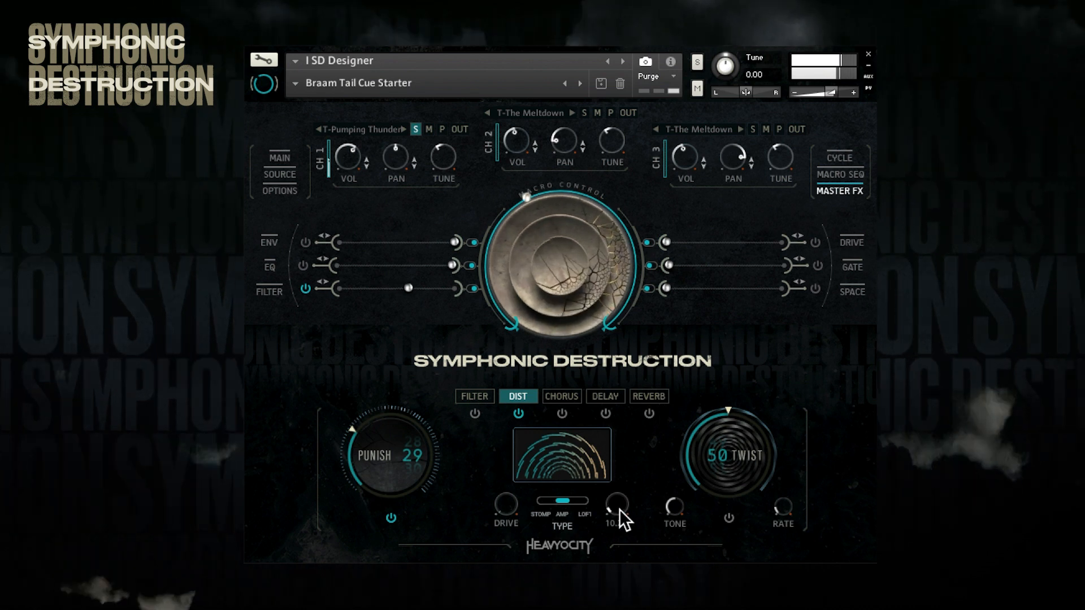
{"action": "mouse_move", "coordinate": [620, 509]}
{"action": "left_mouse_down"}
{"action": "mouse_move", "coordinate": [623, 481]}
{"action": "mouse_move", "coordinate": [618, 507]}
{"action": "left_mouse_up"}
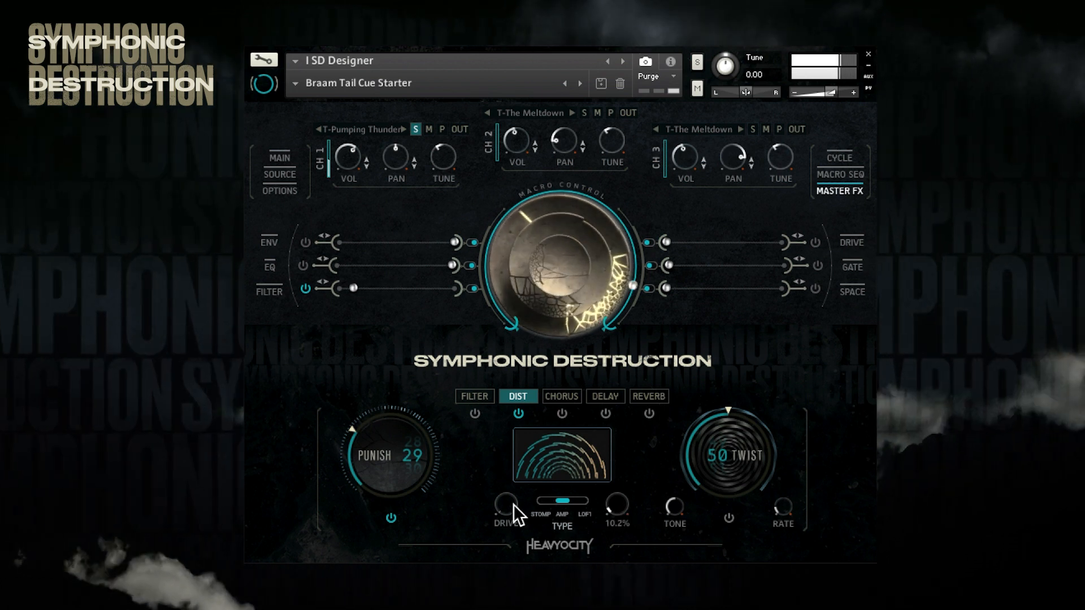
{"action": "left_click_drag", "start_coordinate": [513, 505], "coordinate": [513, 502]}
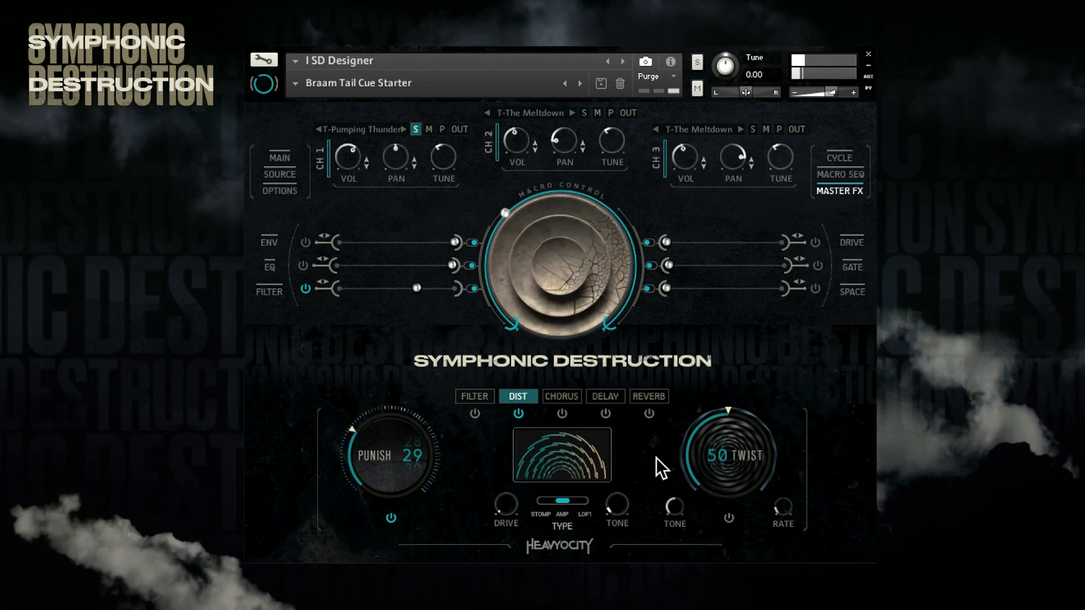
Take channel 1 out of solo, mute it, and look up the braam tail source loaded in channel 2
{"action": "left_click", "coordinate": [418, 133]}
{"action": "left_click", "coordinate": [430, 132]}
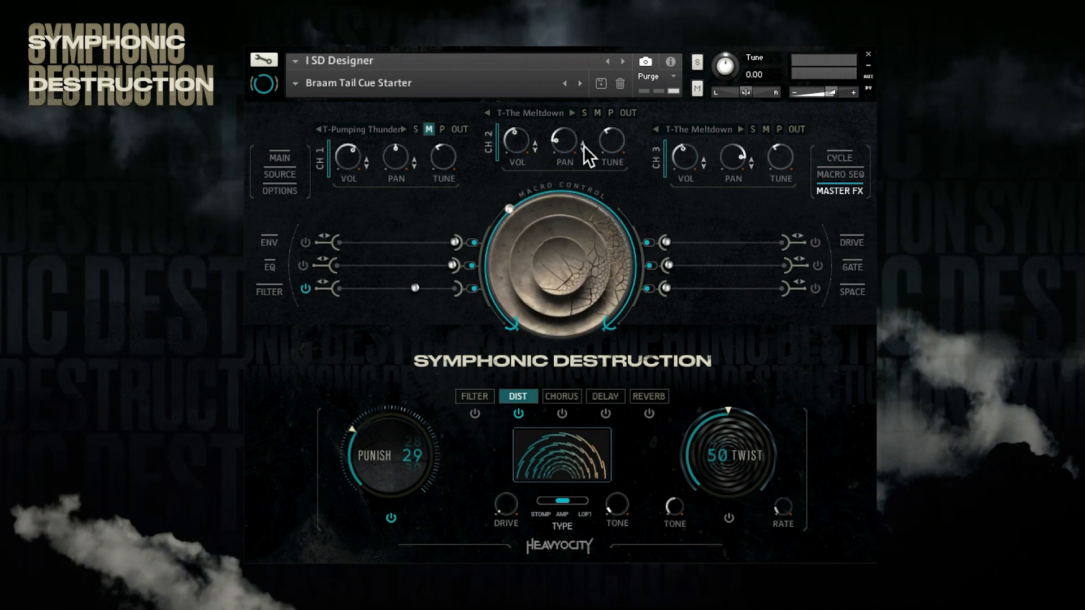
{"action": "left_click", "coordinate": [547, 116]}
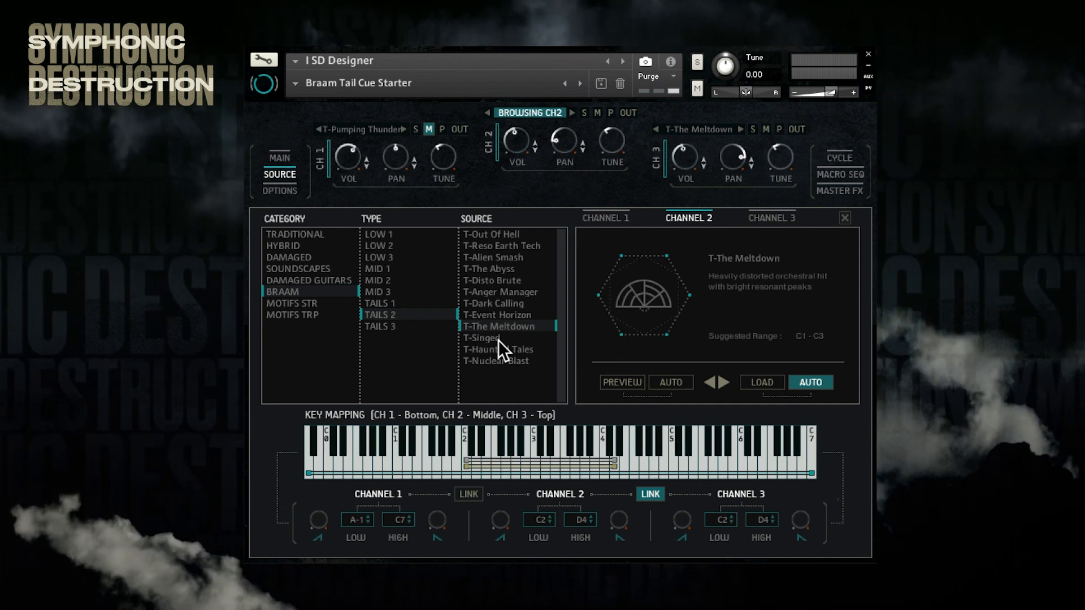
{"action": "left_click", "coordinate": [845, 219]}
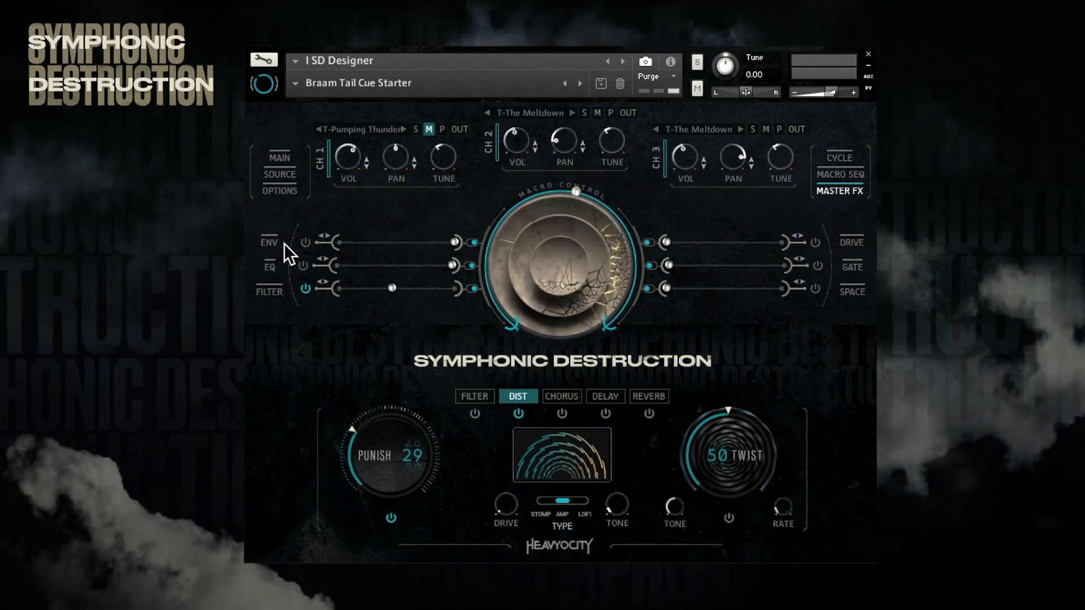
Compare the envelopes of channels 2 and 3, including their sample start, random start and width settings
{"action": "left_click", "coordinate": [272, 243]}
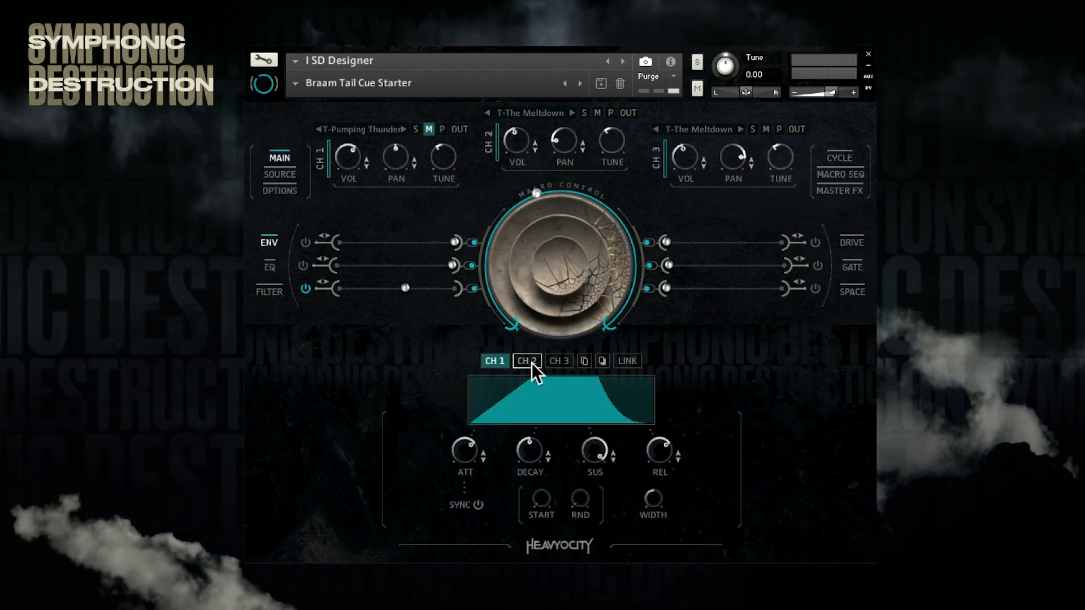
{"action": "left_click", "coordinate": [532, 362]}
{"action": "left_click", "coordinate": [555, 362]}
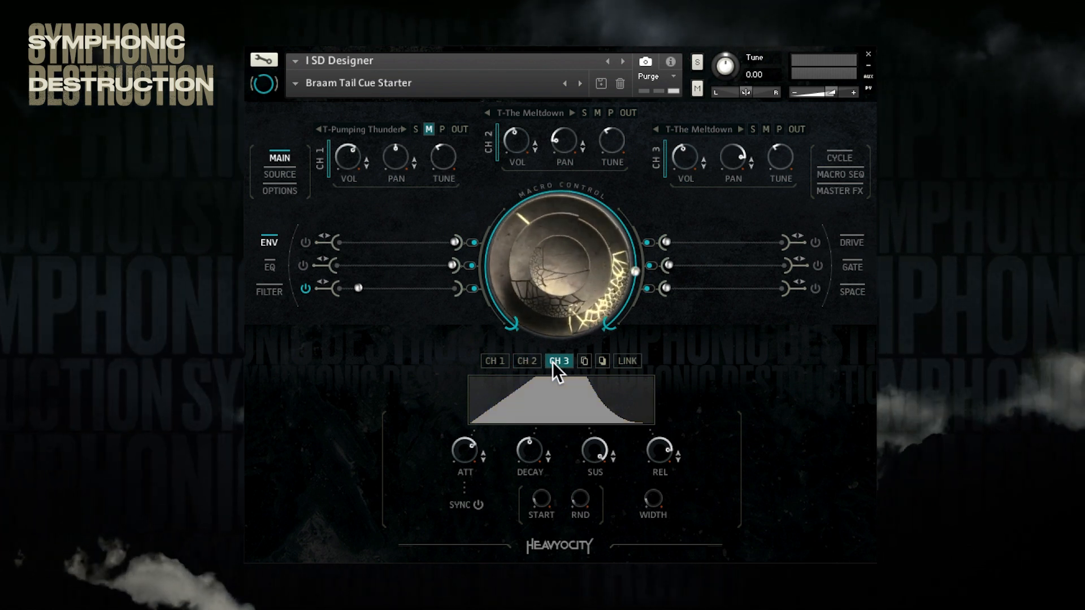
{"action": "left_click", "coordinate": [530, 364]}
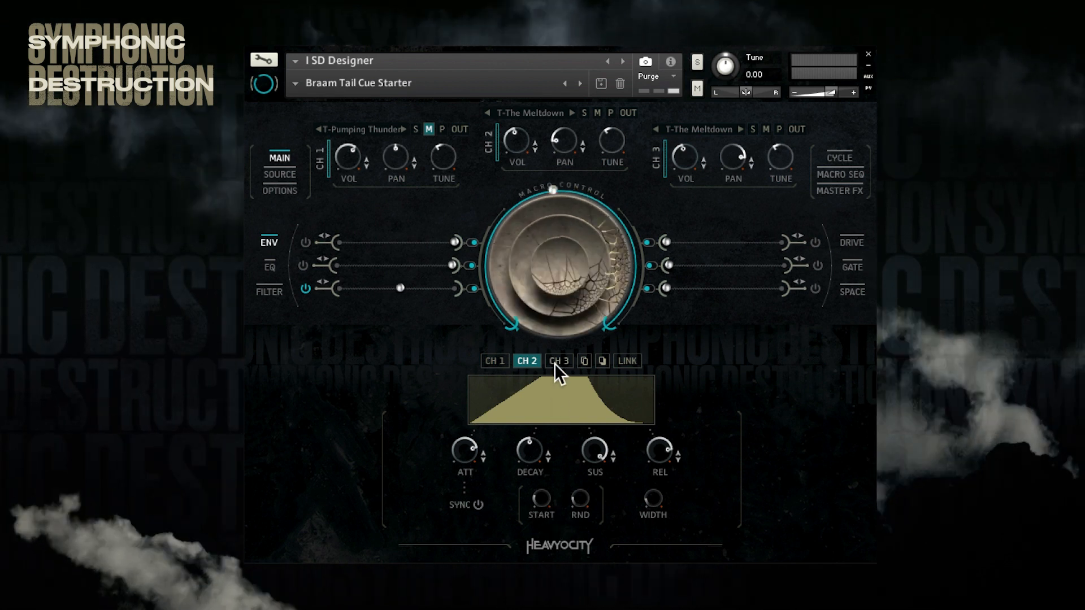
{"action": "left_click", "coordinate": [555, 362]}
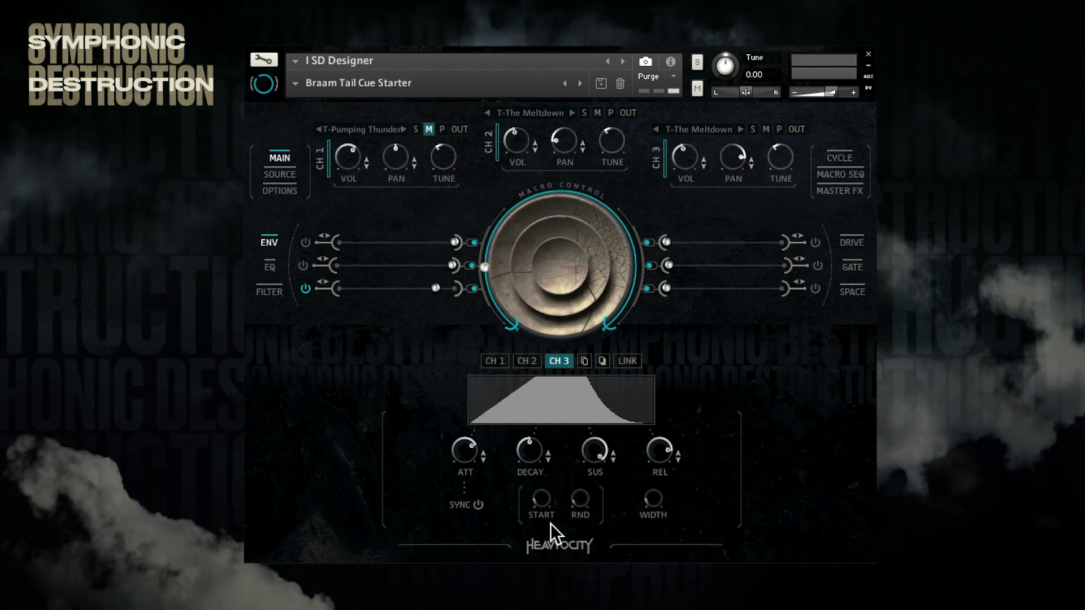
{"action": "left_click", "coordinate": [533, 366]}
{"action": "mouse_move", "coordinate": [545, 511]}
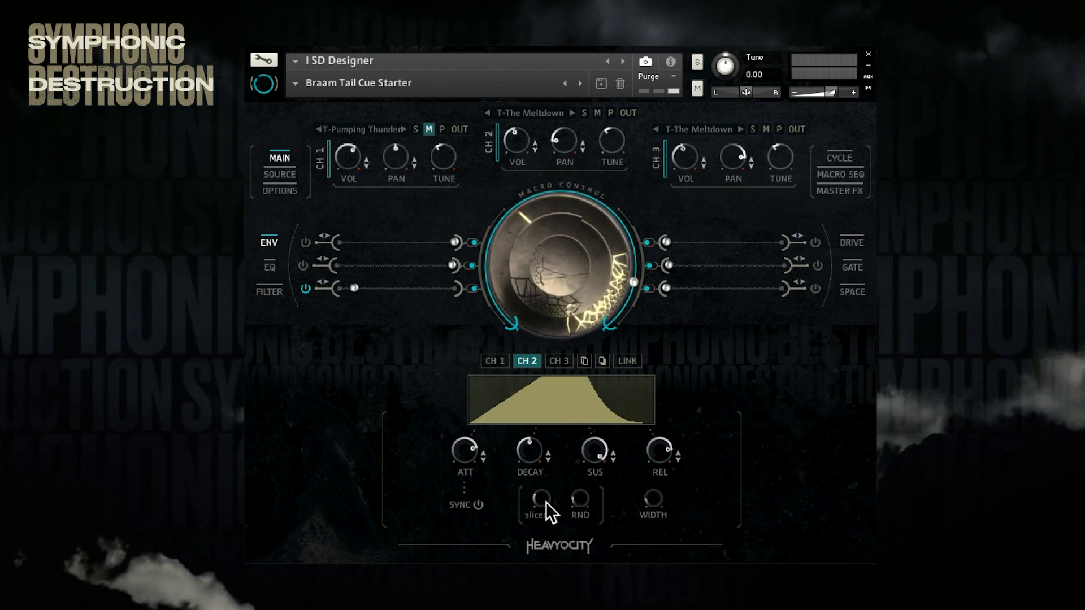
{"action": "mouse_move", "coordinate": [581, 505]}
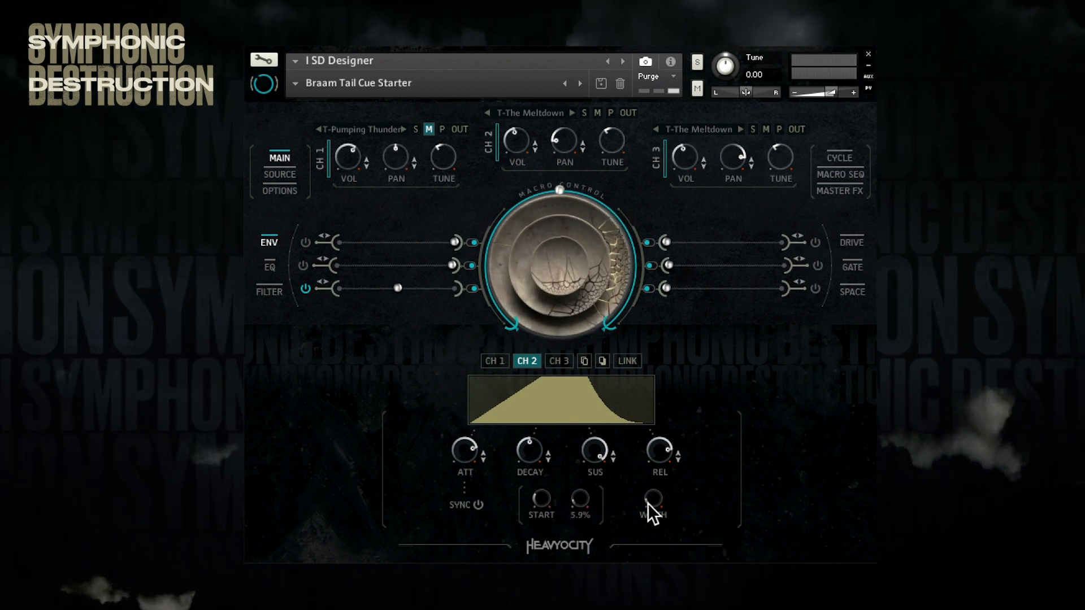
{"action": "mouse_move", "coordinate": [657, 503]}
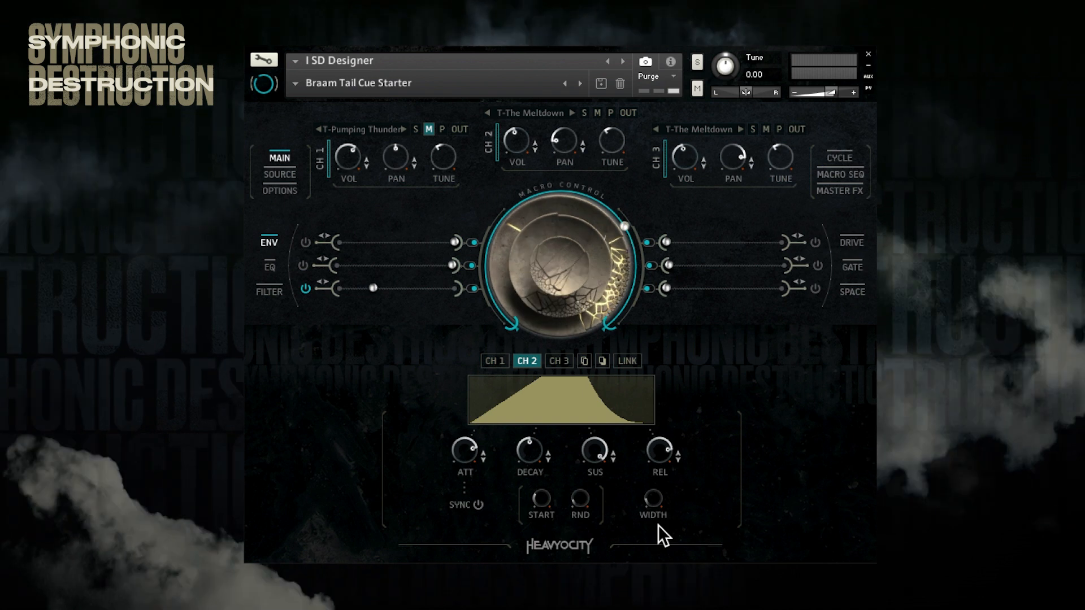
{"action": "left_click", "coordinate": [558, 362]}
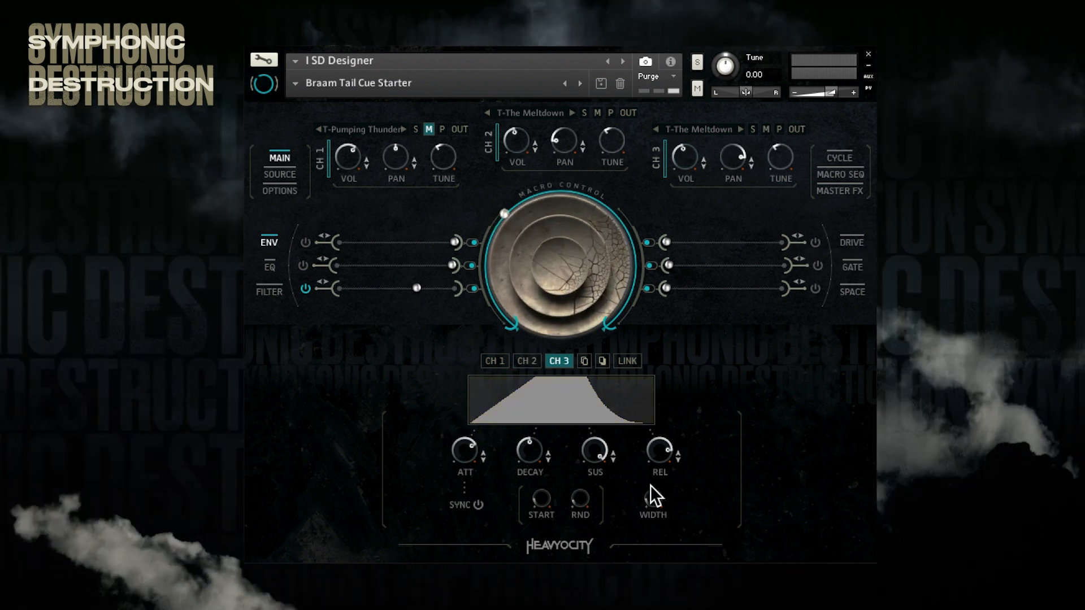
Compare the Space delay and reverb settings of channels 2 and 3
{"action": "left_click", "coordinate": [854, 291]}
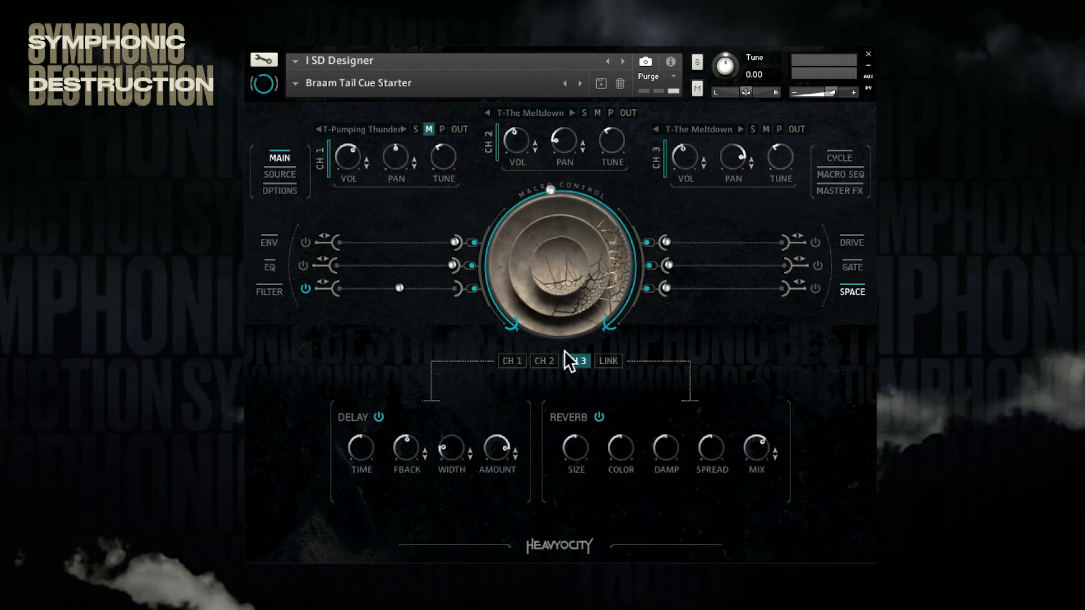
{"action": "left_click", "coordinate": [545, 362]}
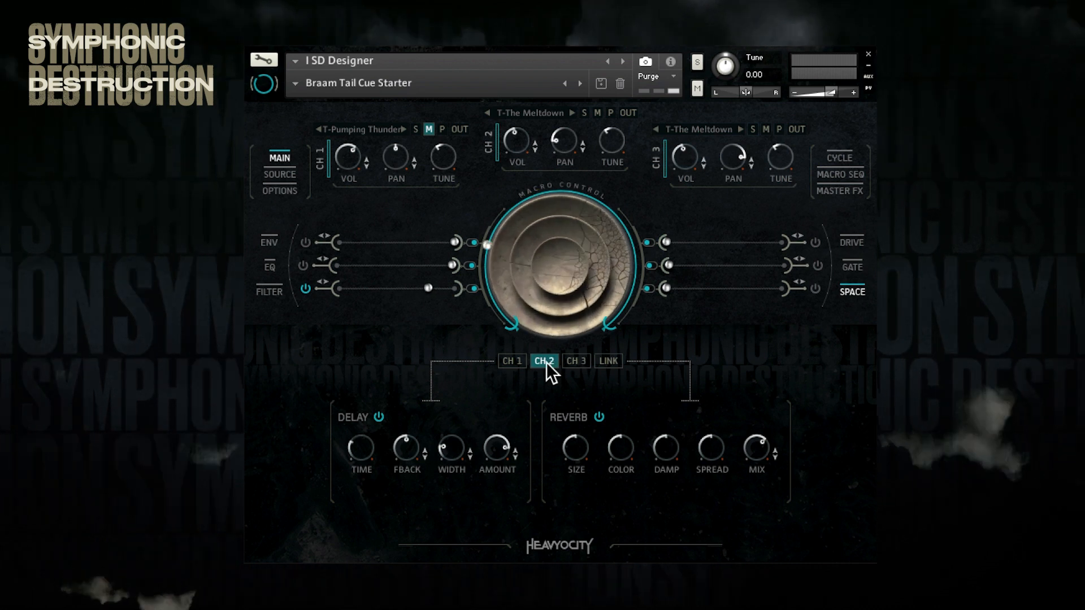
{"action": "left_click", "coordinate": [575, 363]}
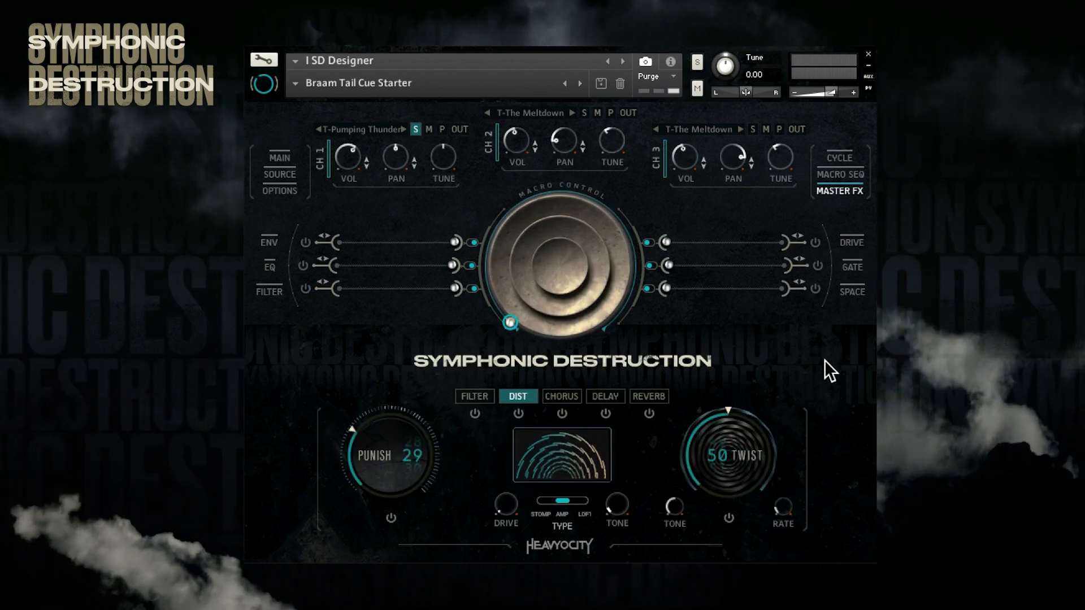
Set the highest key of channel 1's key mapping to B1 and reopen channel 1's source browser
{"action": "left_click", "coordinate": [381, 130]}
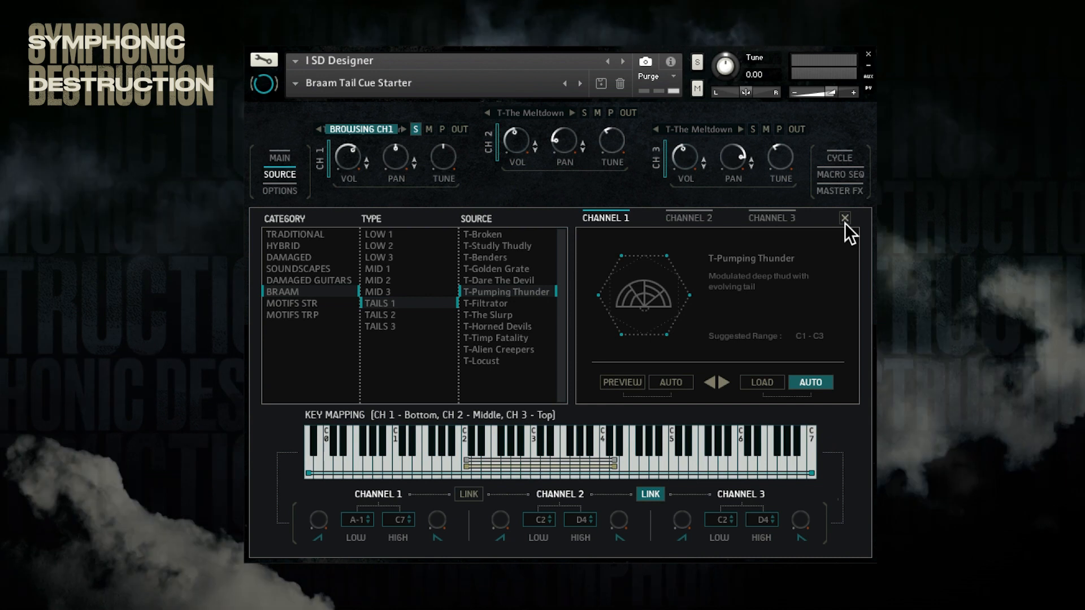
{"action": "left_click", "coordinate": [844, 219]}
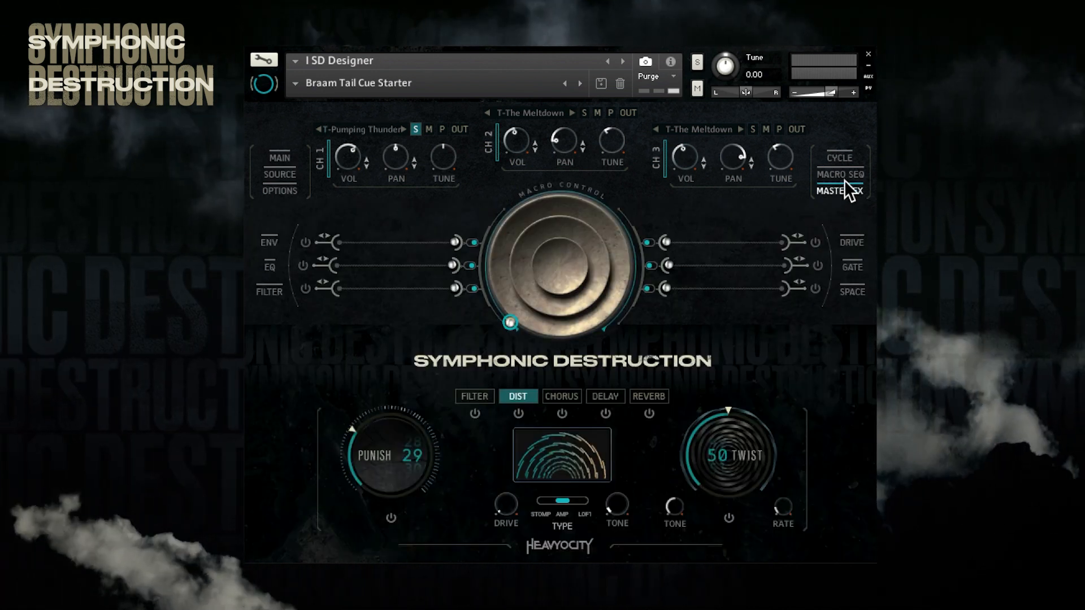
{"action": "left_click", "coordinate": [278, 192]}
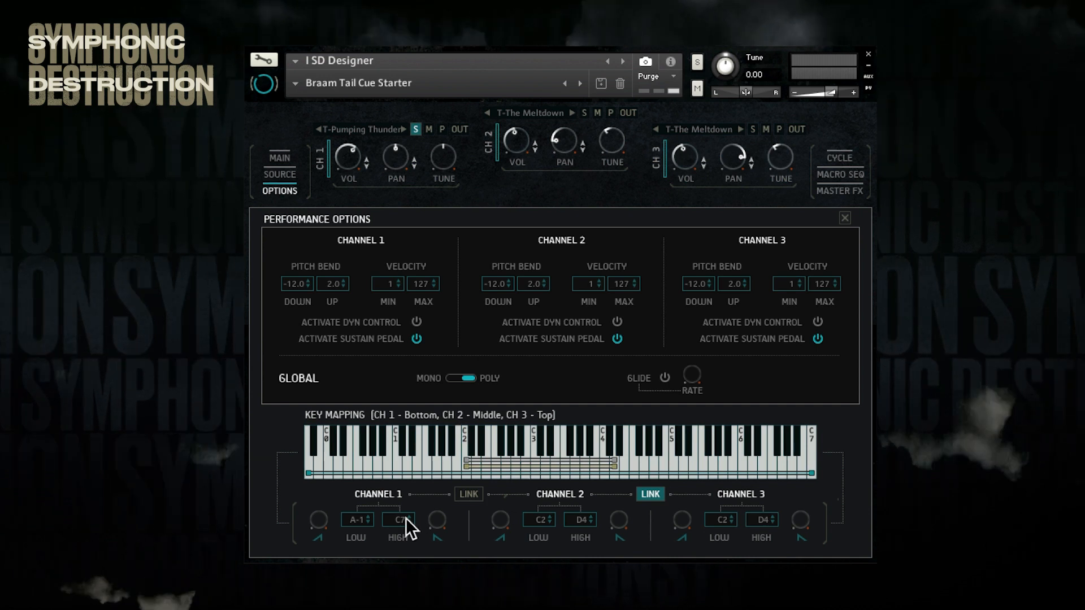
{"action": "left_click_drag", "start_coordinate": [399, 521], "coordinate": [394, 547]}
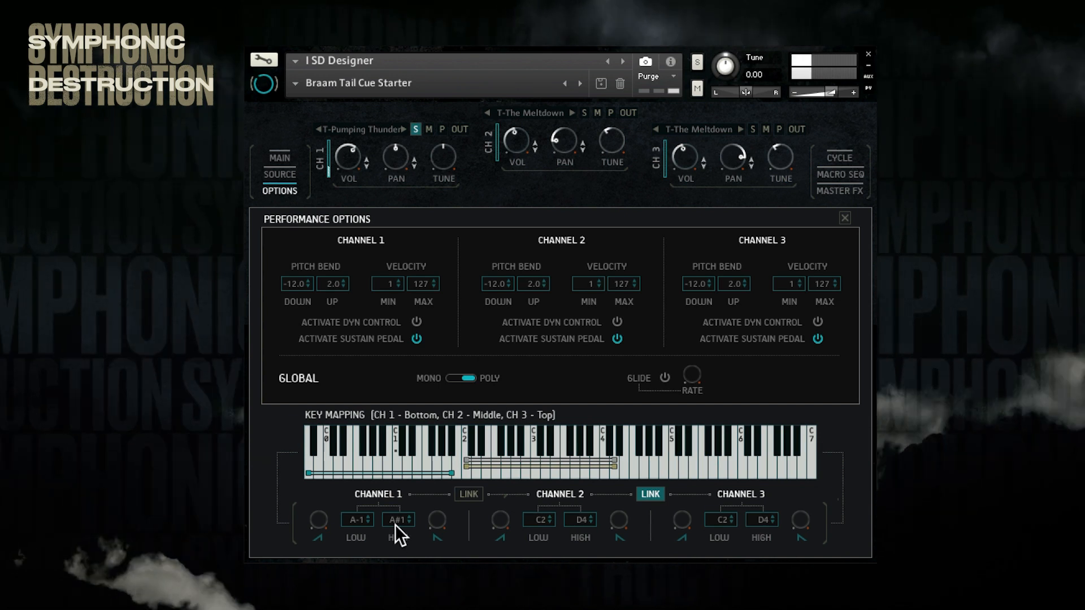
{"action": "scroll", "coordinate": [395, 525], "scroll_direction": "up", "scroll_amount": 1}
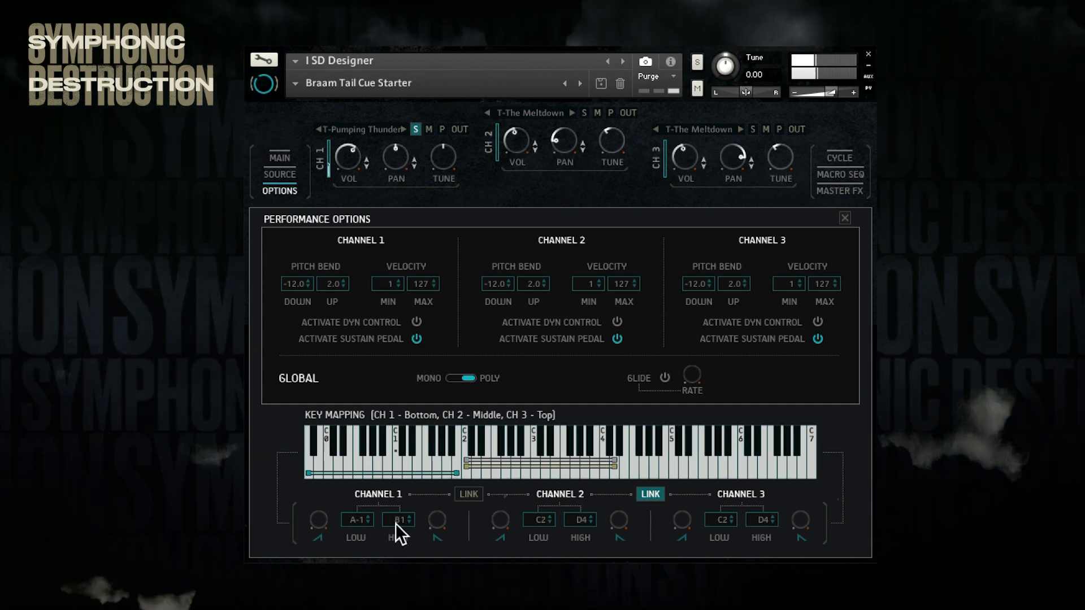
{"action": "left_click", "coordinate": [845, 222]}
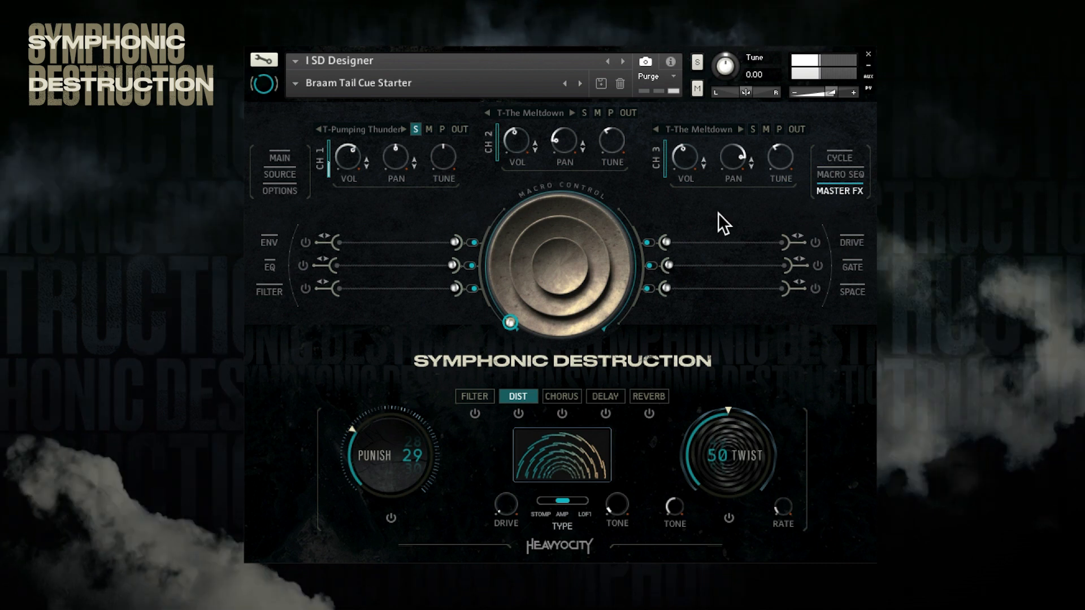
{"action": "left_click", "coordinate": [376, 130]}
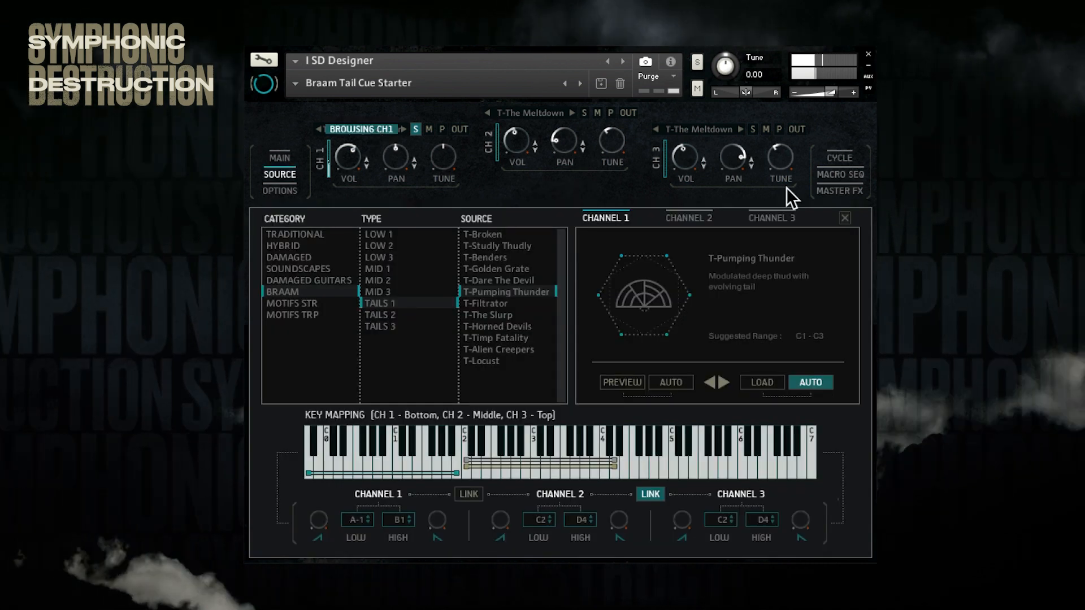
Close channel 1's source browser and examine the envelopes of channels 3 and 2
{"action": "left_click", "coordinate": [845, 218]}
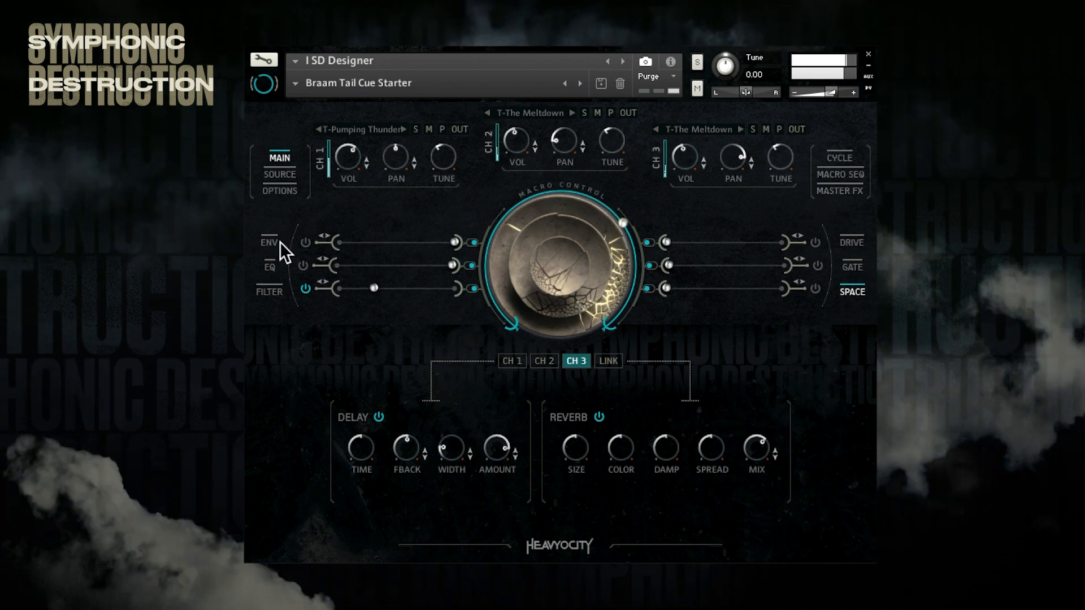
{"action": "left_click", "coordinate": [276, 243]}
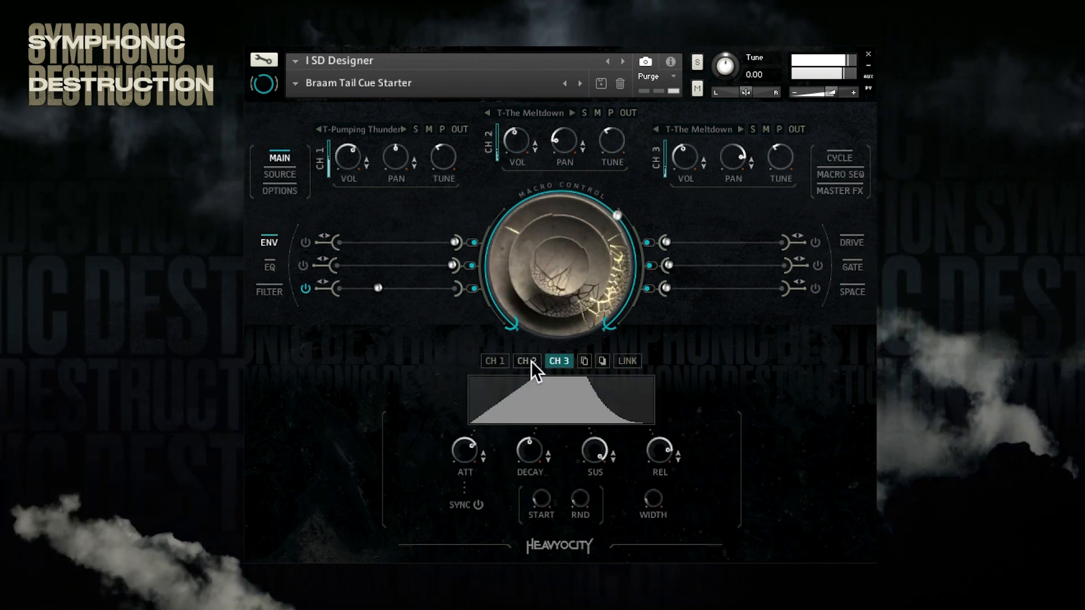
{"action": "left_click", "coordinate": [531, 362]}
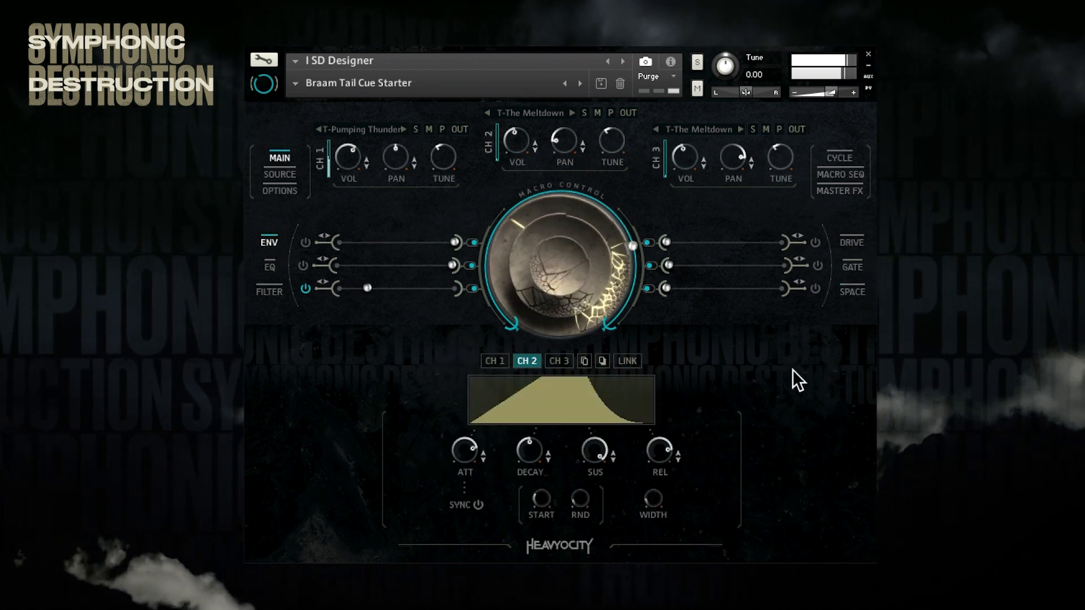
Compare the filter settings of channels 2 and 1, and slightly lower the cutoff of channel 1's Low Pass 2 filter
{"action": "left_click", "coordinate": [268, 292]}
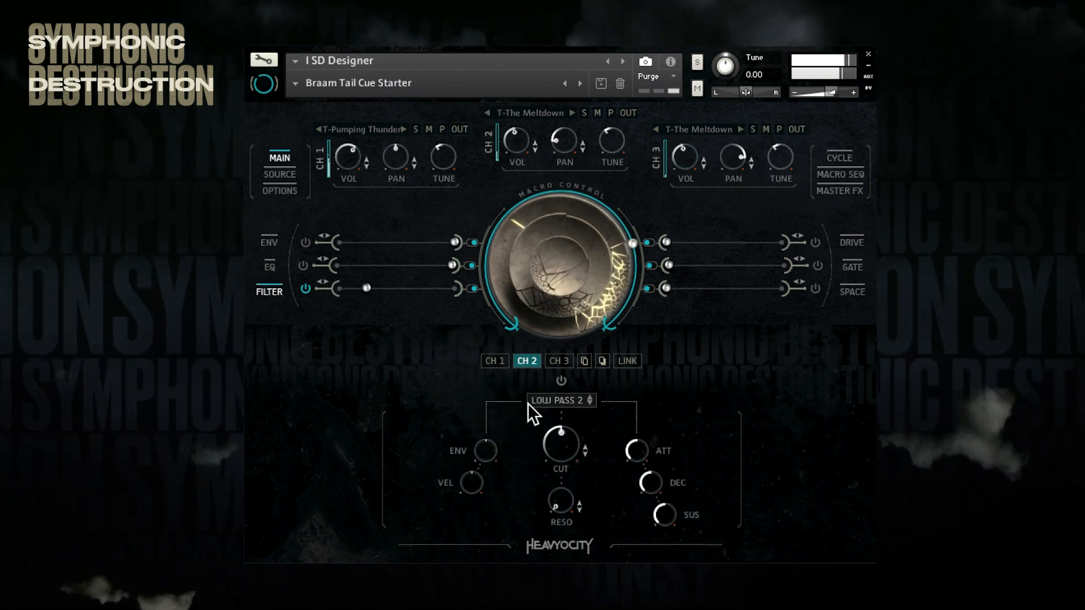
{"action": "left_click", "coordinate": [495, 362]}
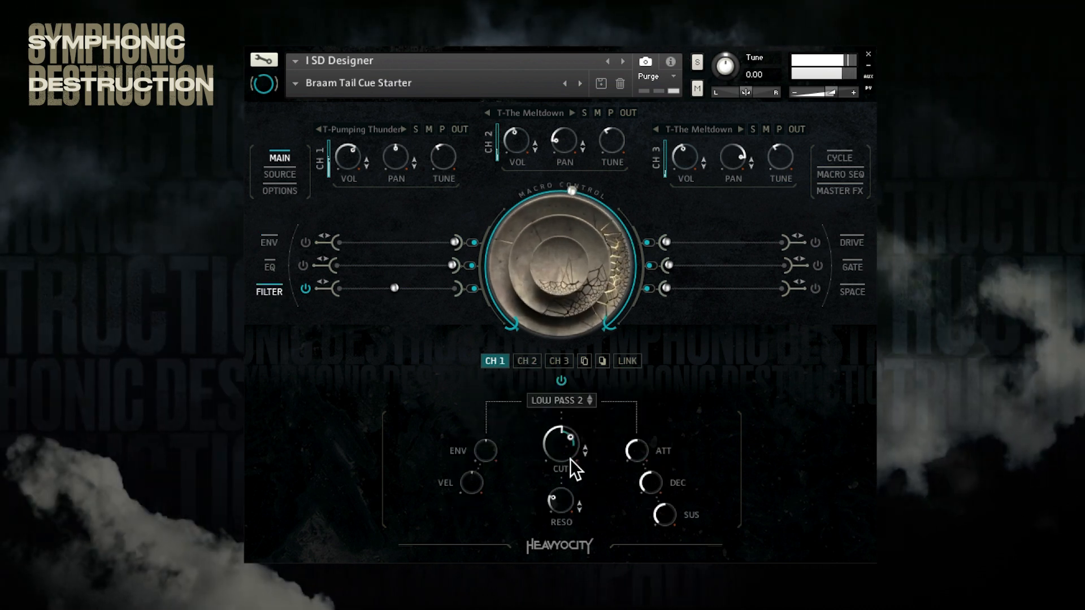
{"action": "left_click_drag", "start_coordinate": [564, 456], "coordinate": [561, 468]}
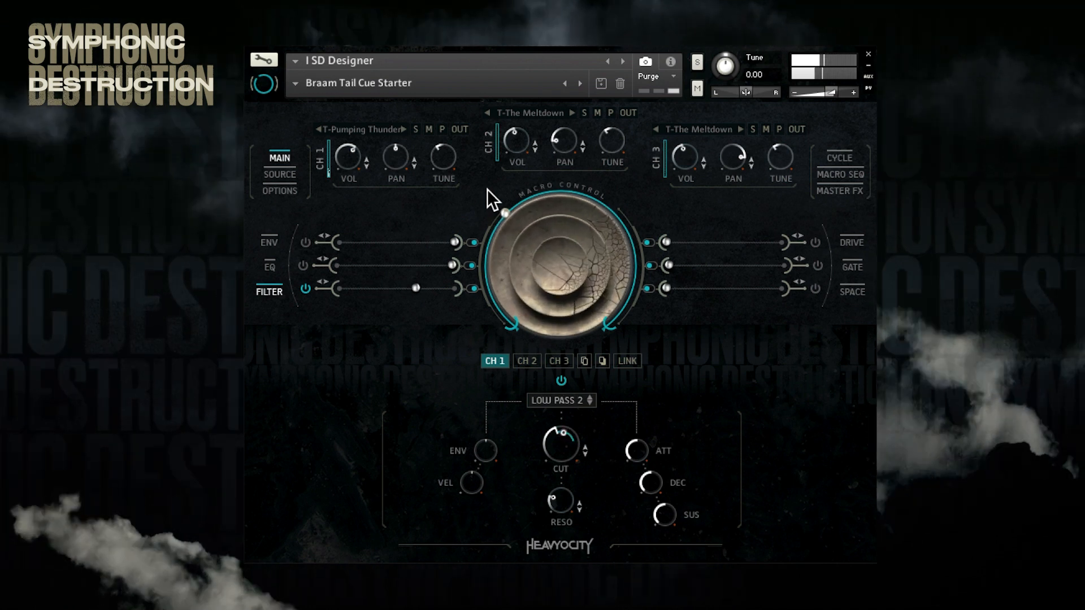
Open the master effects and examine the distortion and Punish settings
{"action": "left_click", "coordinate": [840, 191]}
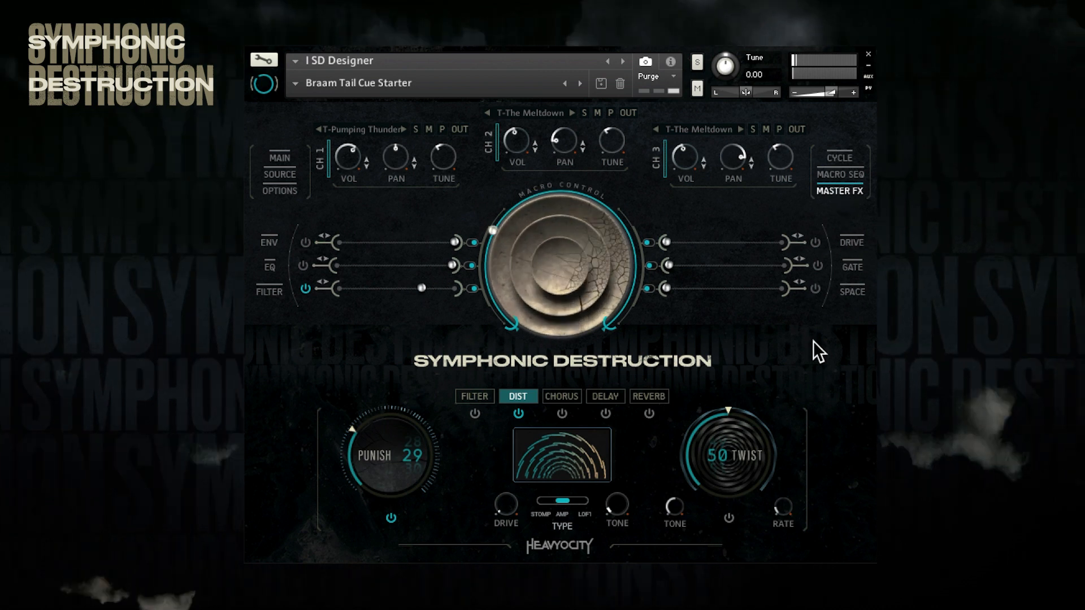